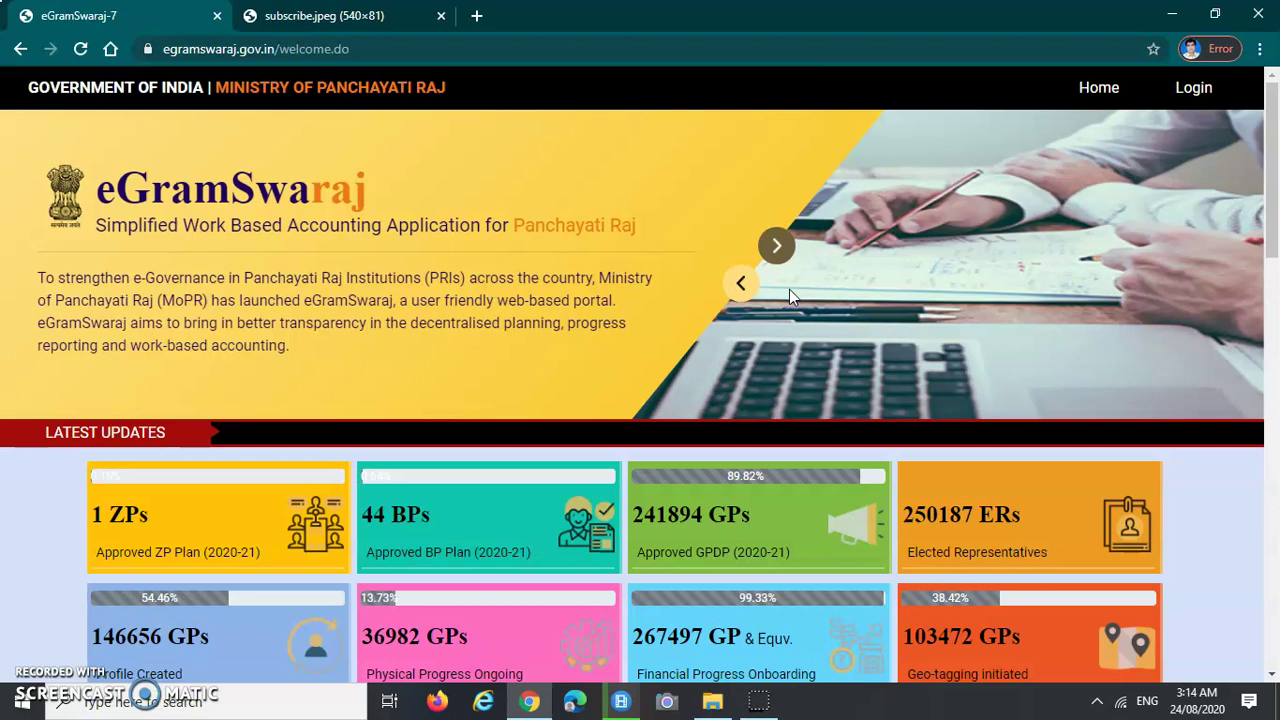
# - Log in with the saved manager account's user name and password, entering the captcha characters shown in the image
pyautogui.click(791, 292)
pyautogui.click(741, 266)
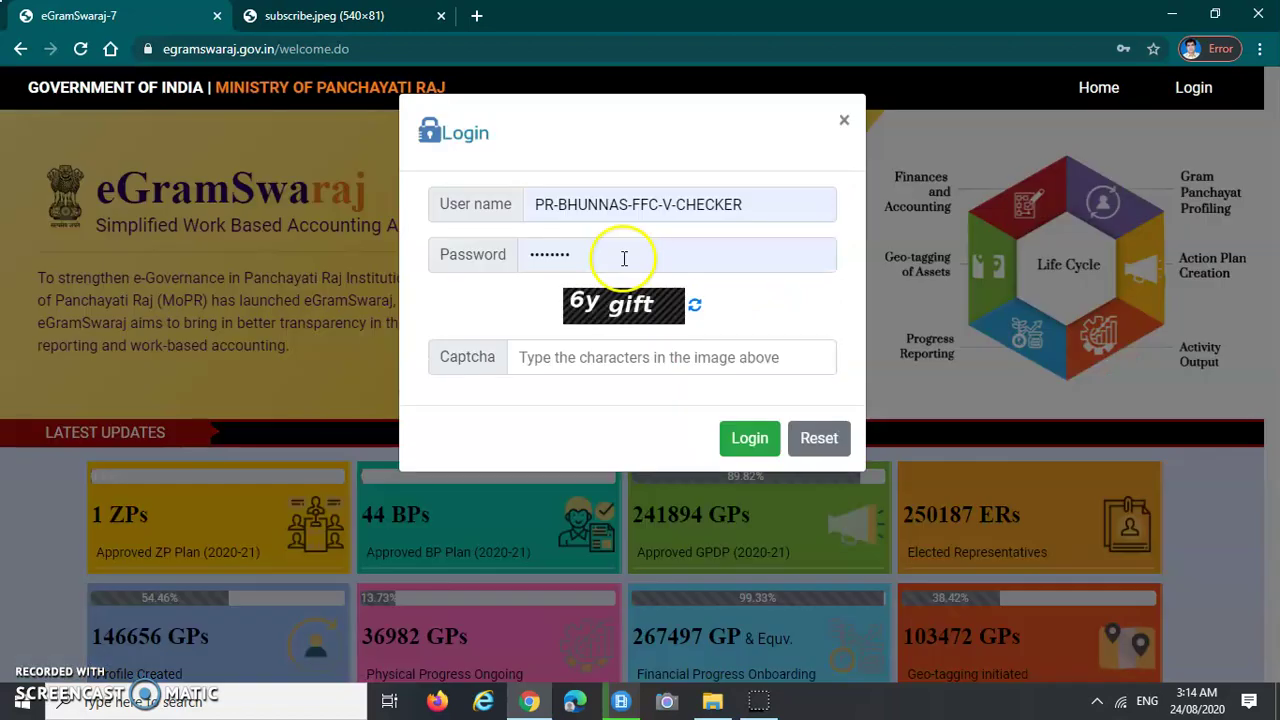
pyautogui.click(786, 215)
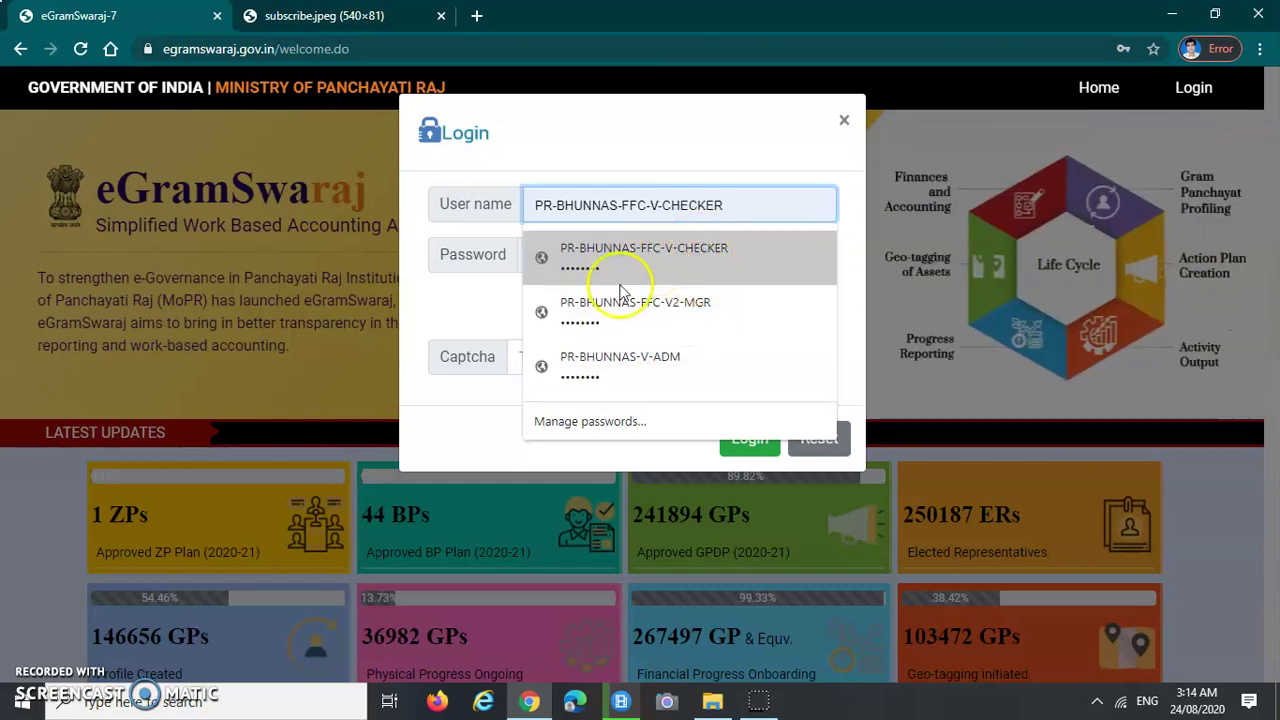
pyautogui.click(707, 318)
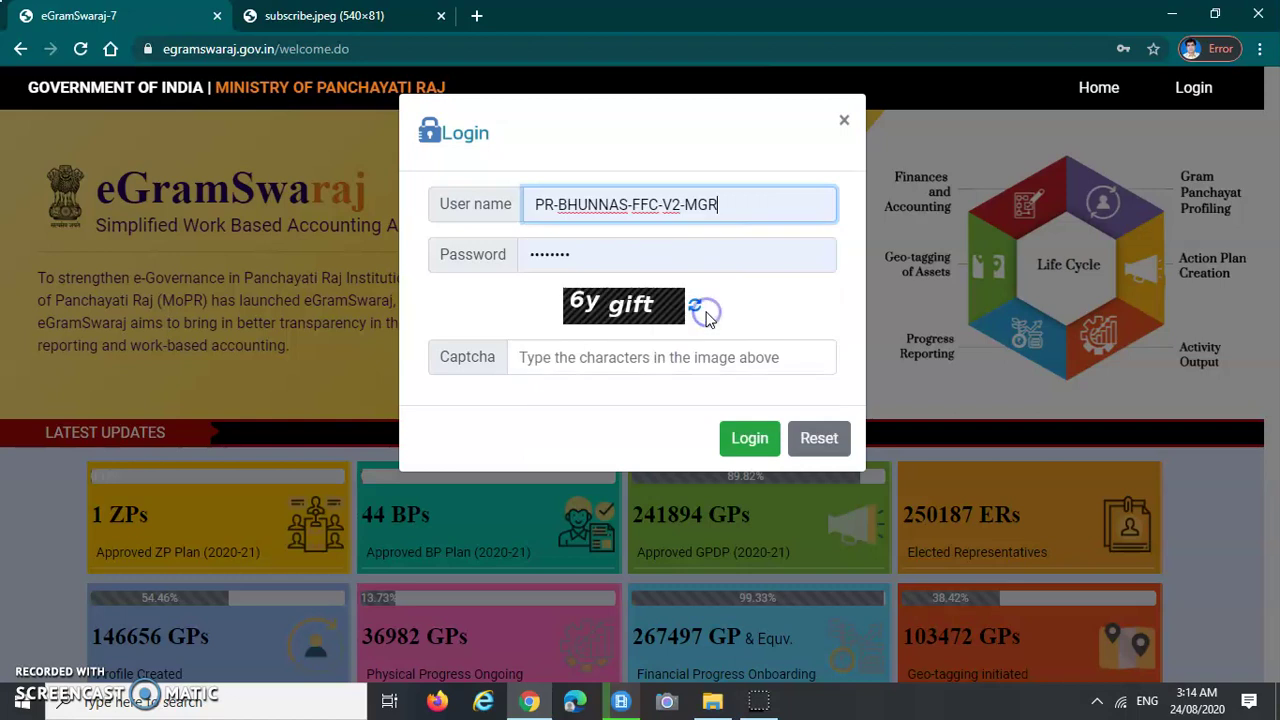
pyautogui.click(590, 366)
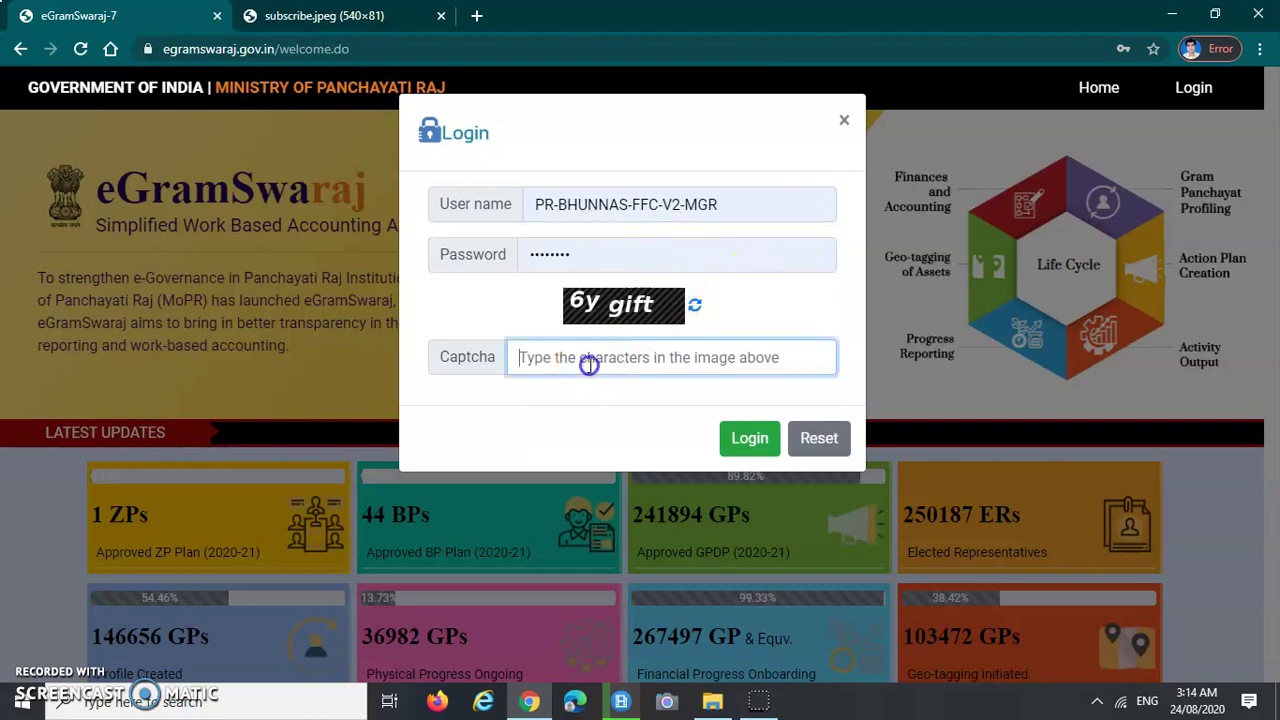
pyautogui.write('6ygift')
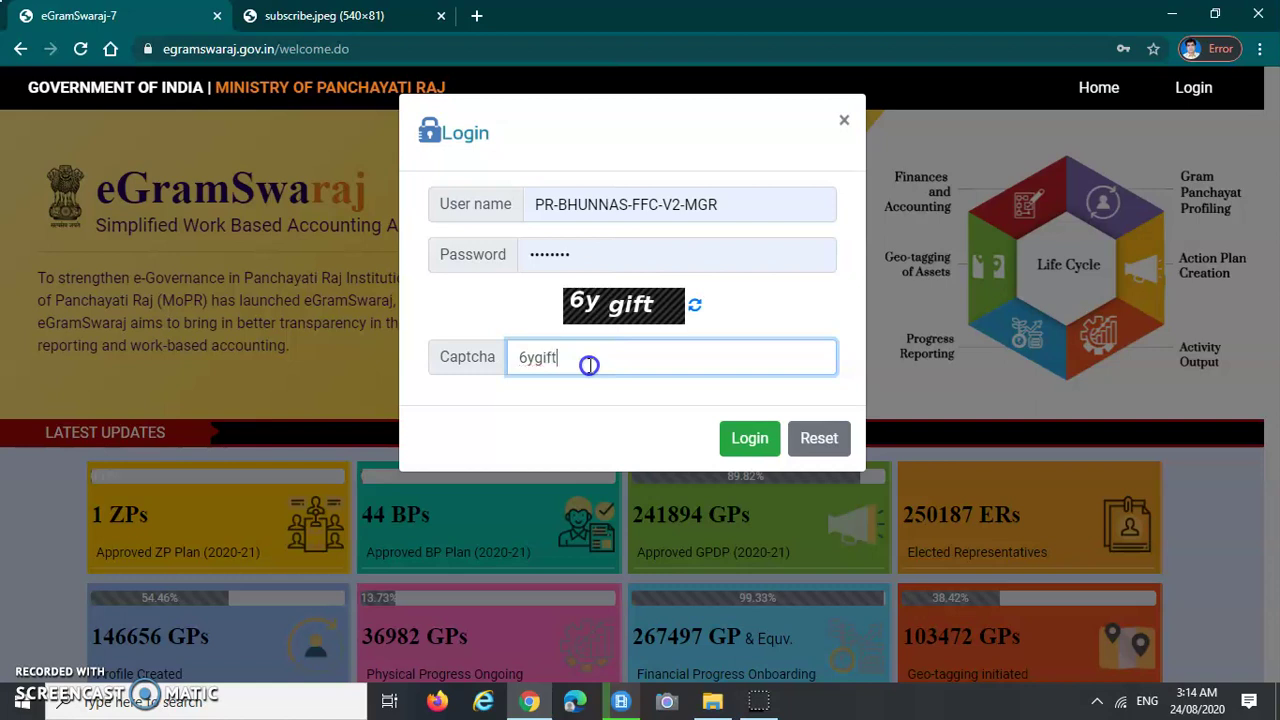
pyautogui.click(744, 446)
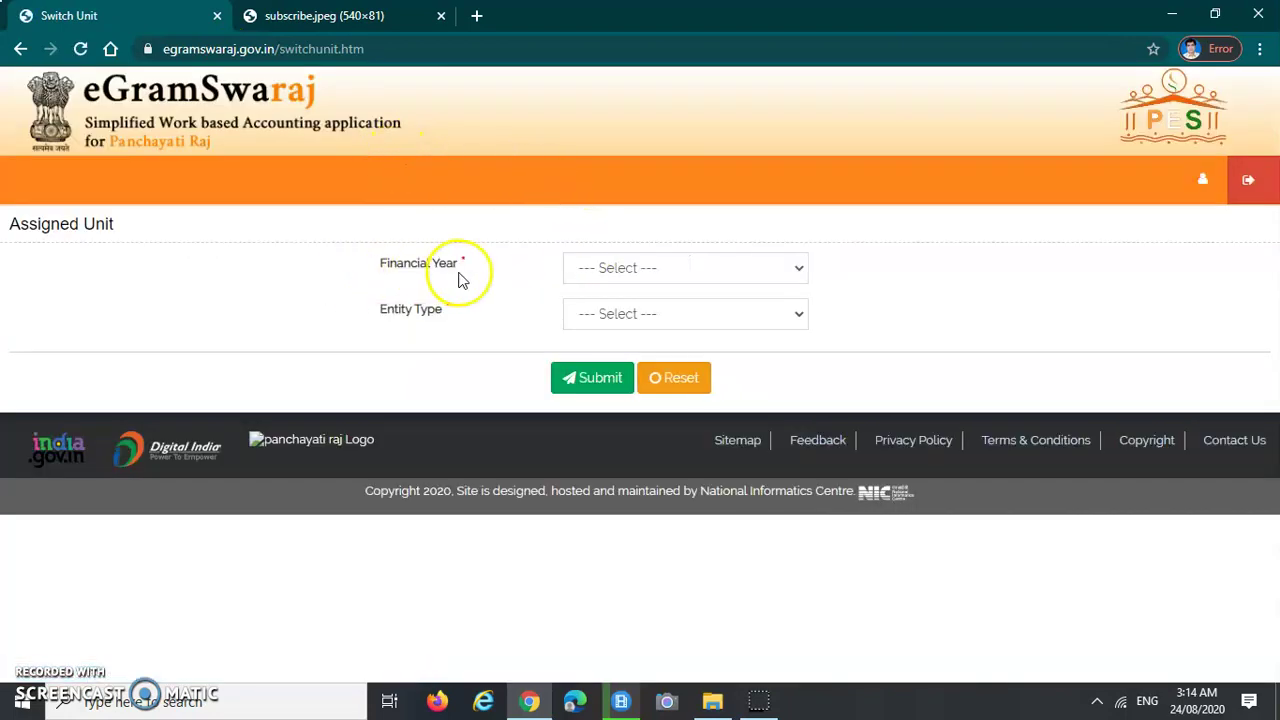
# - Choose financial year 2020-2021 for the assigned unit and submit the selection
pyautogui.moveTo(372, 263); pyautogui.dragTo(511, 277)
pyautogui.click(605, 265)
pyautogui.click(620, 545)
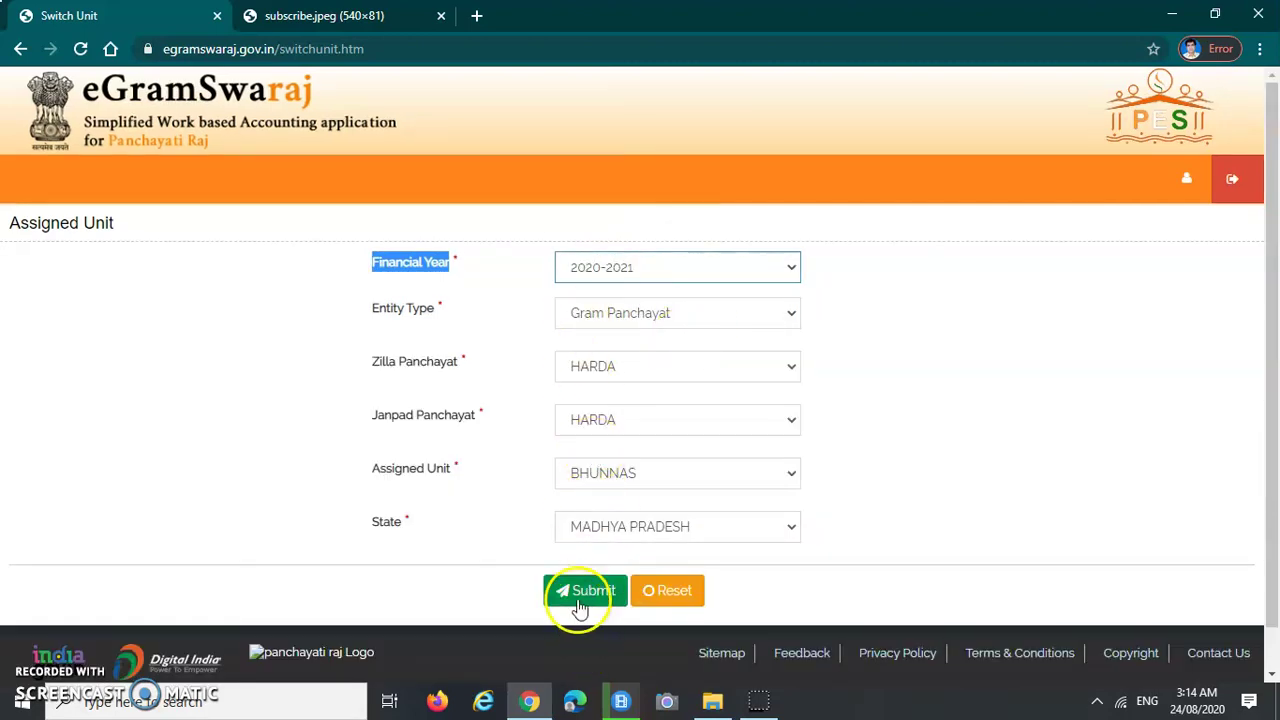
pyautogui.click(584, 594)
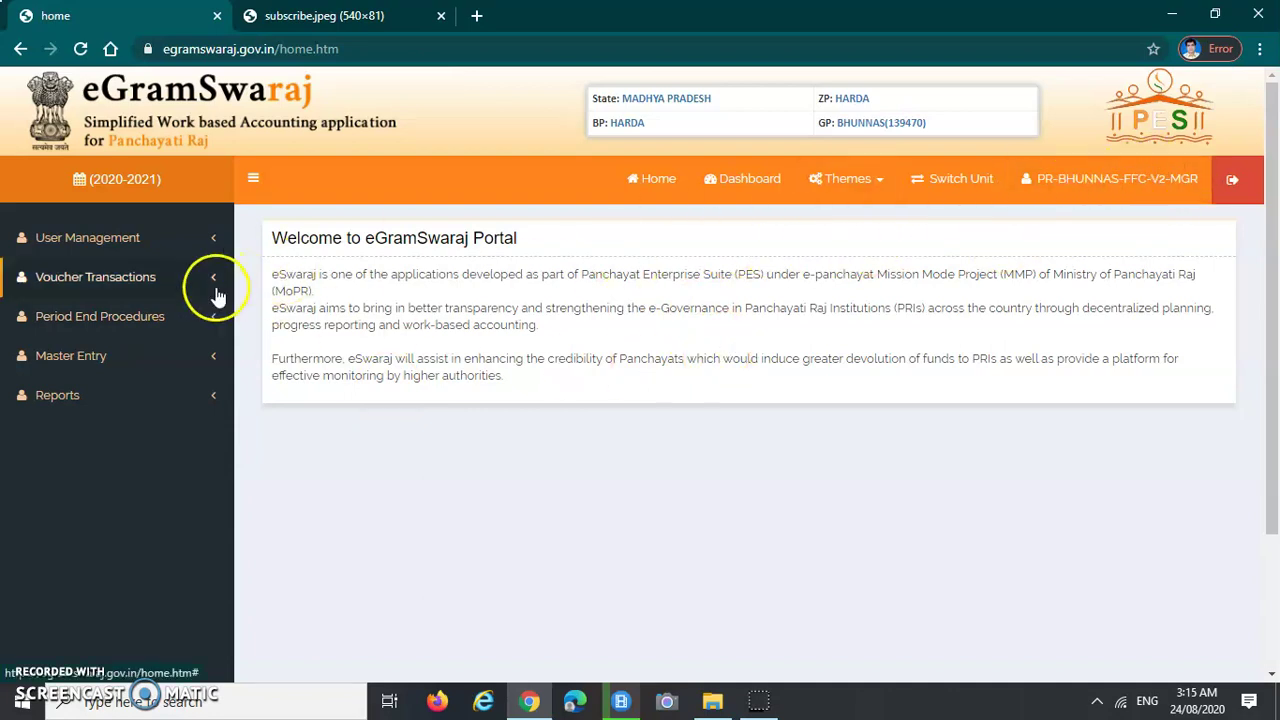
# - Open the form for adding a receipt voucher under Voucher Transactions
pyautogui.click(112, 285)
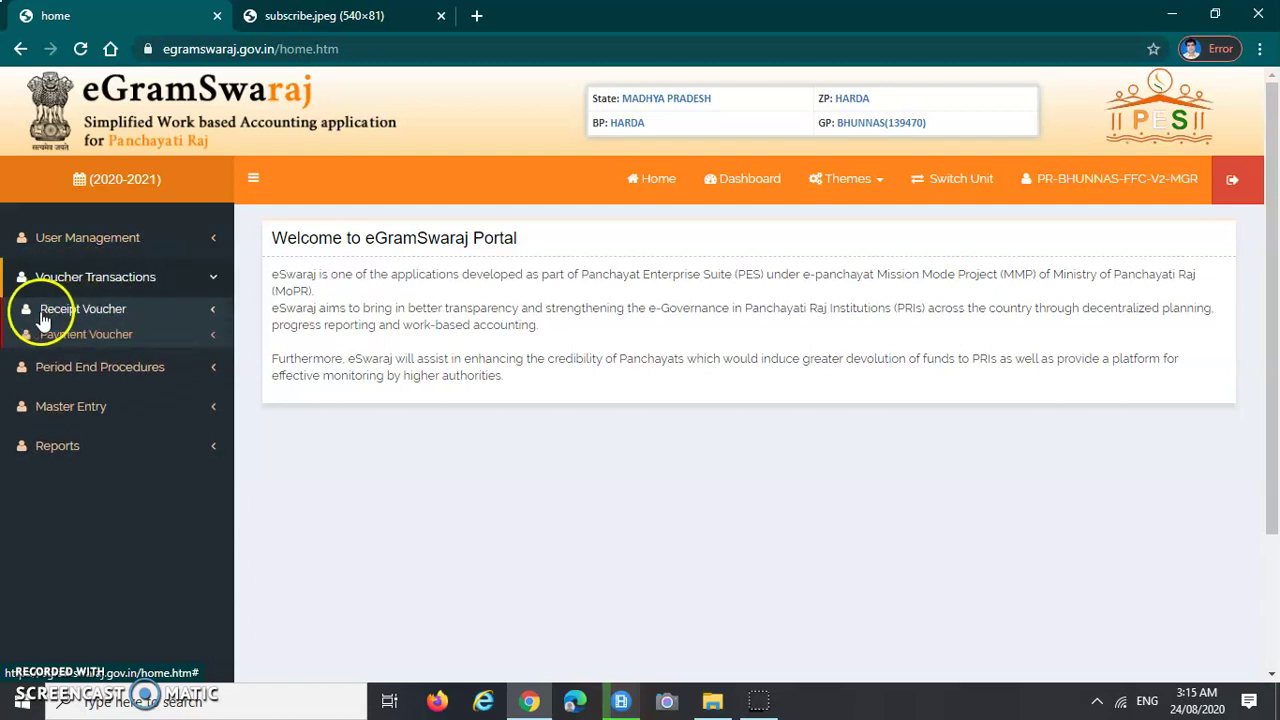
pyautogui.click(110, 313)
pyautogui.click(60, 338)
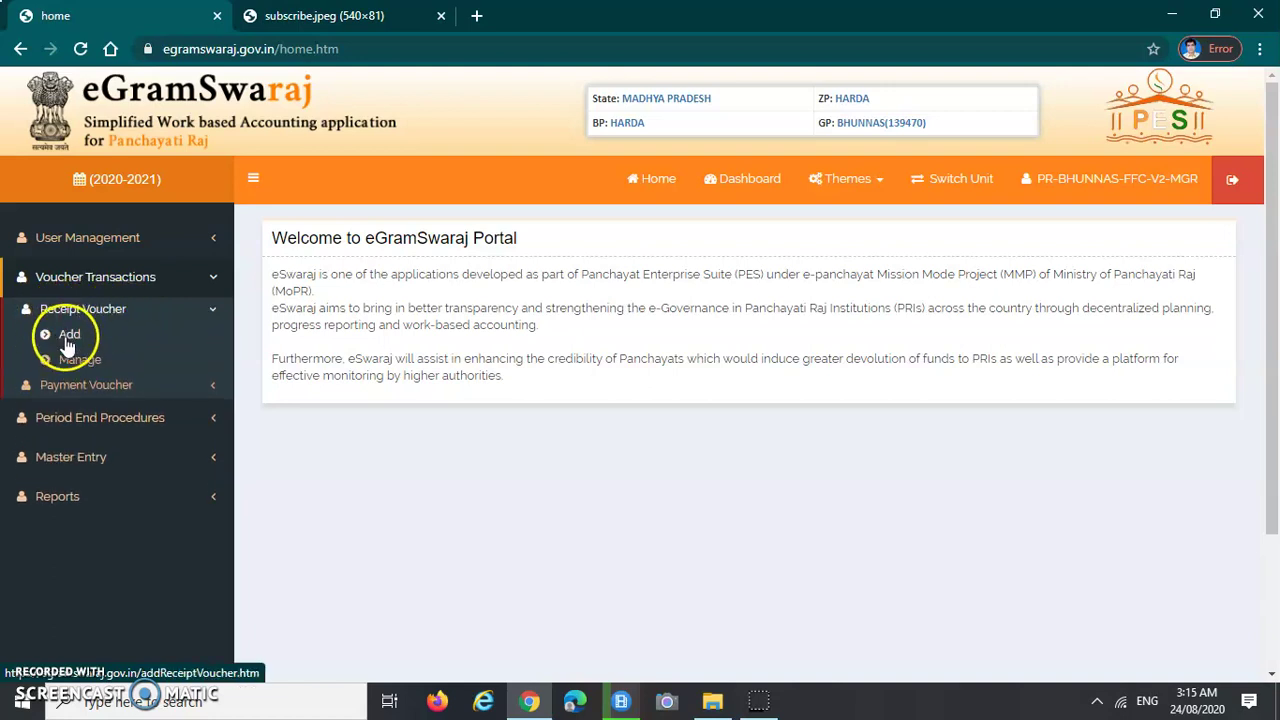
pyautogui.doubleClick(70, 340)
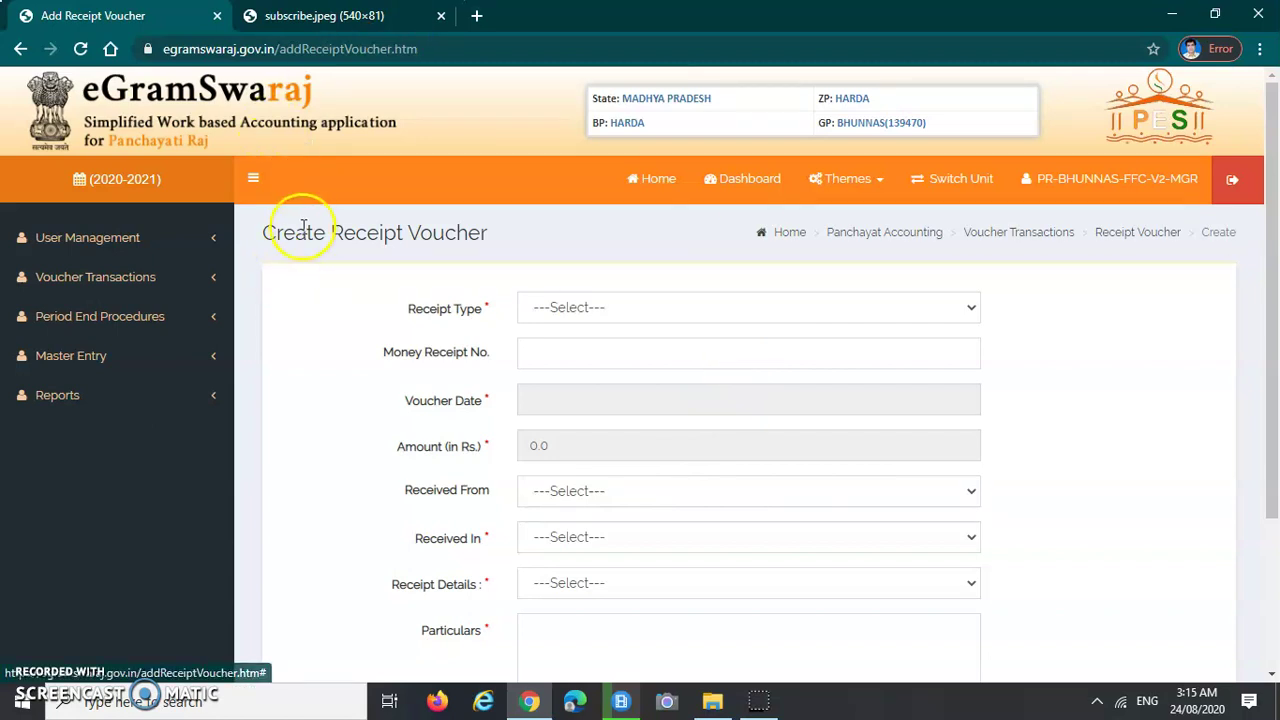
pyautogui.moveTo(263, 236); pyautogui.dragTo(520, 248)
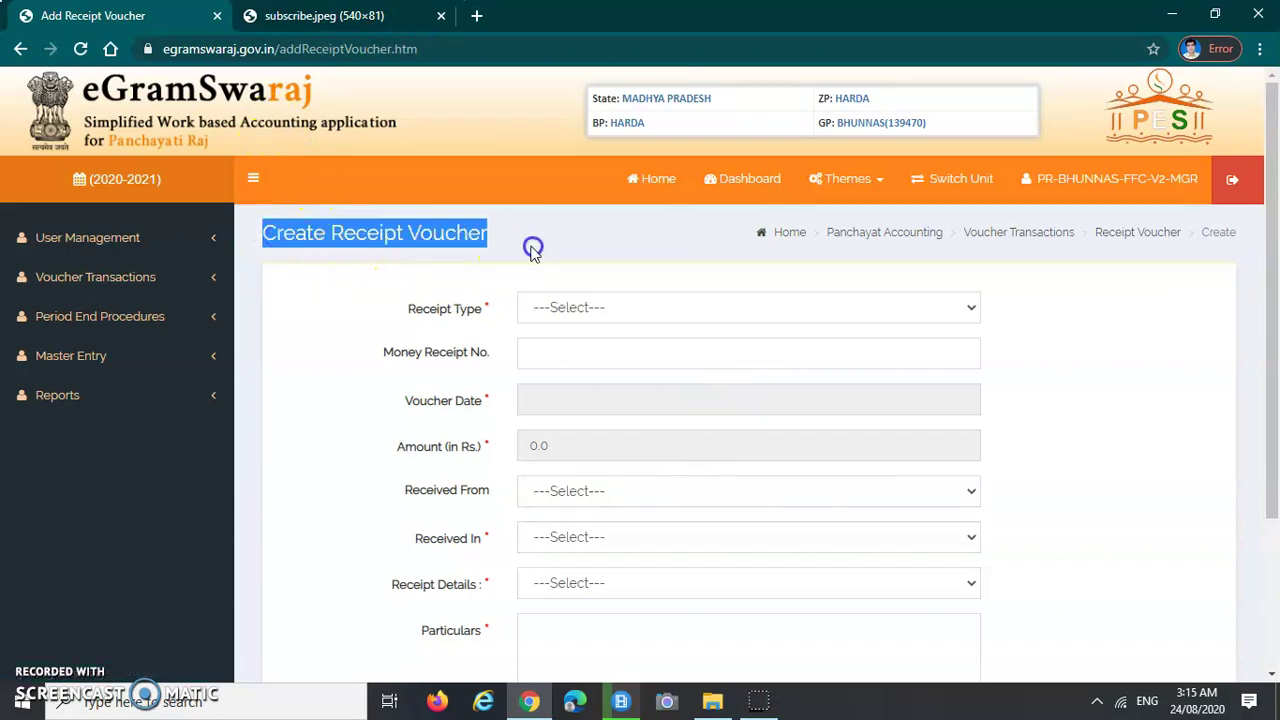
pyautogui.click(323, 279)
pyautogui.moveTo(263, 236); pyautogui.dragTo(500, 246)
pyautogui.click(508, 244)
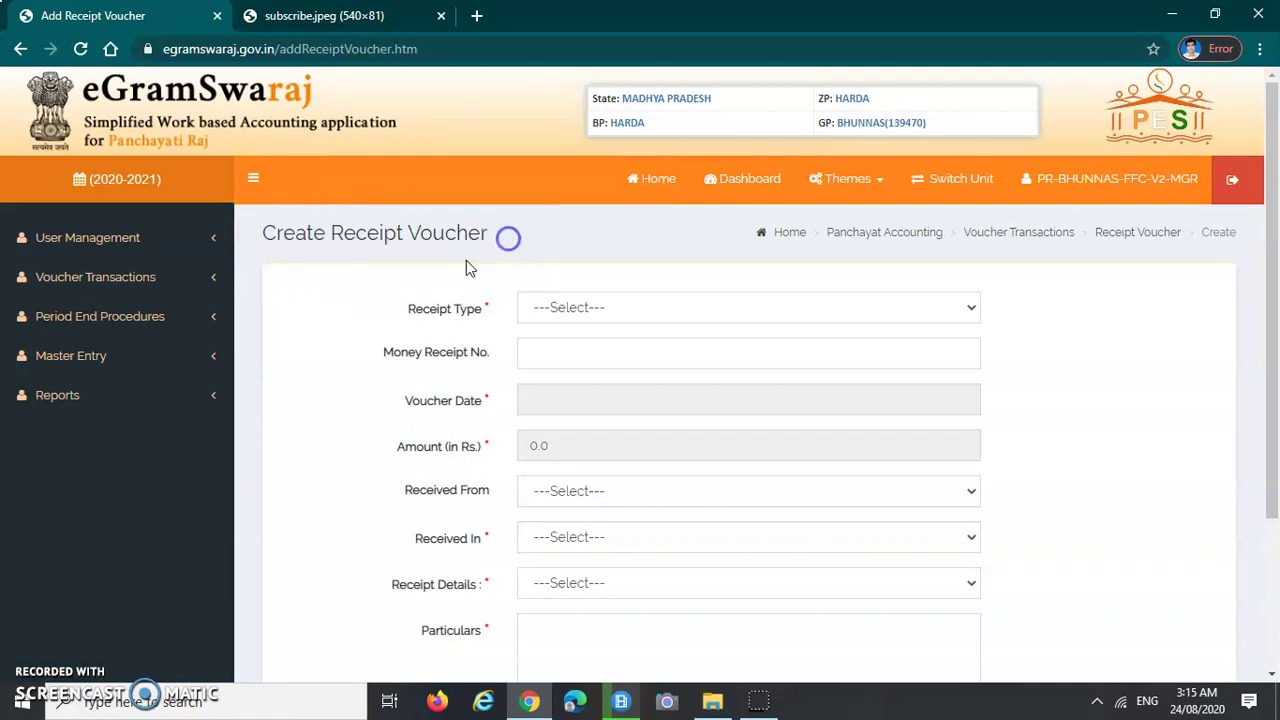
# - Set the receipt type of the new receipt voucher to Direct
pyautogui.moveTo(407, 309); pyautogui.dragTo(492, 313)
pyautogui.click(612, 306)
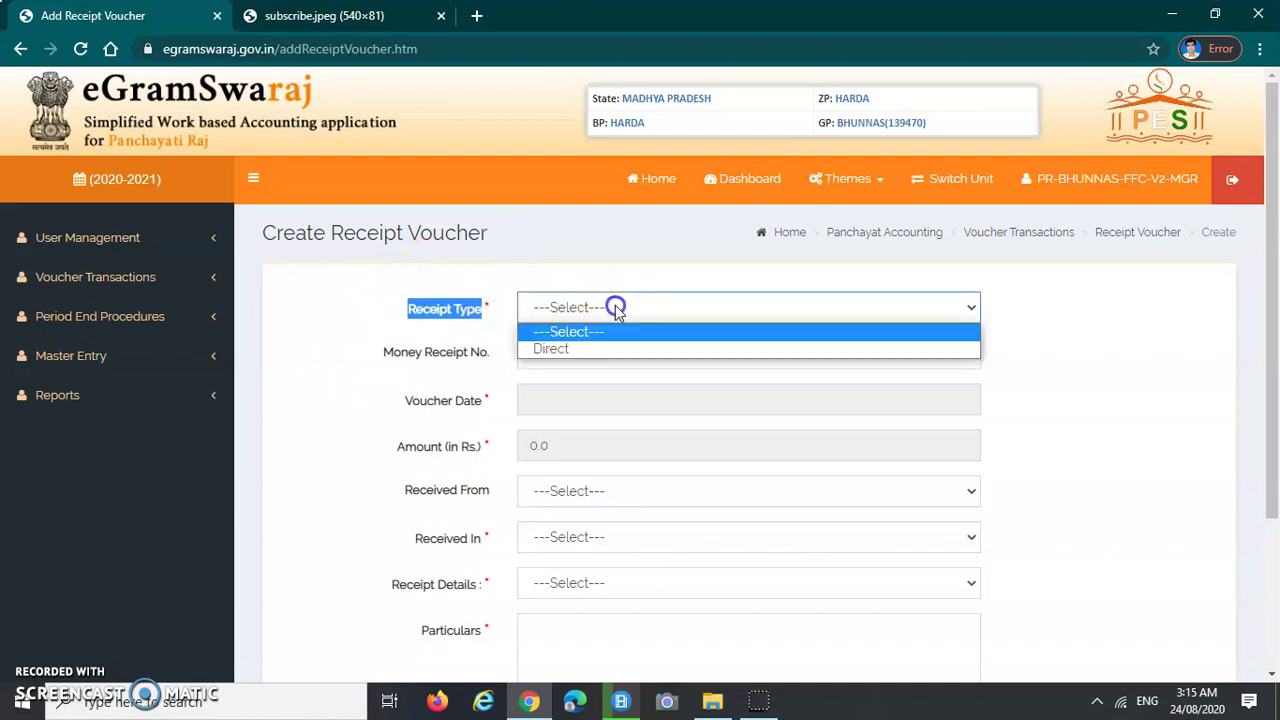
pyautogui.click(566, 350)
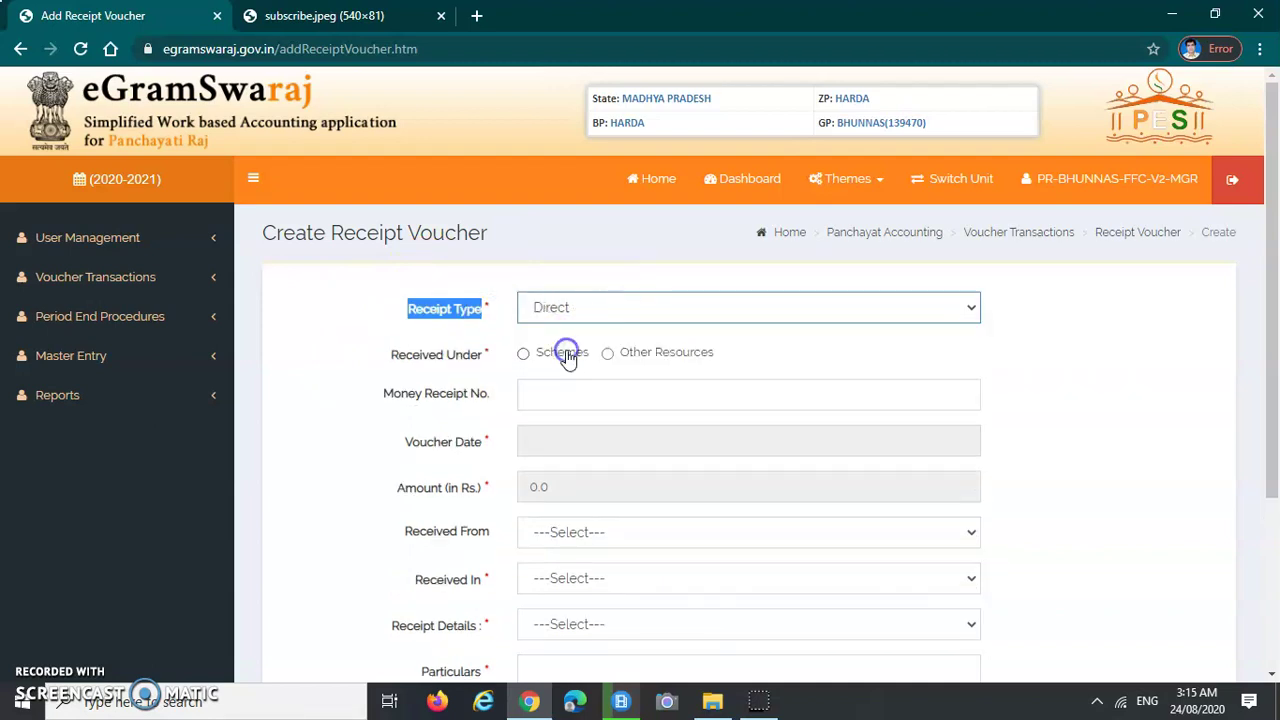
# - Set Received Under to Other Resources and check which scheme names it offers
pyautogui.moveTo(395, 367); pyautogui.dragTo(423, 357)
pyautogui.click(490, 362)
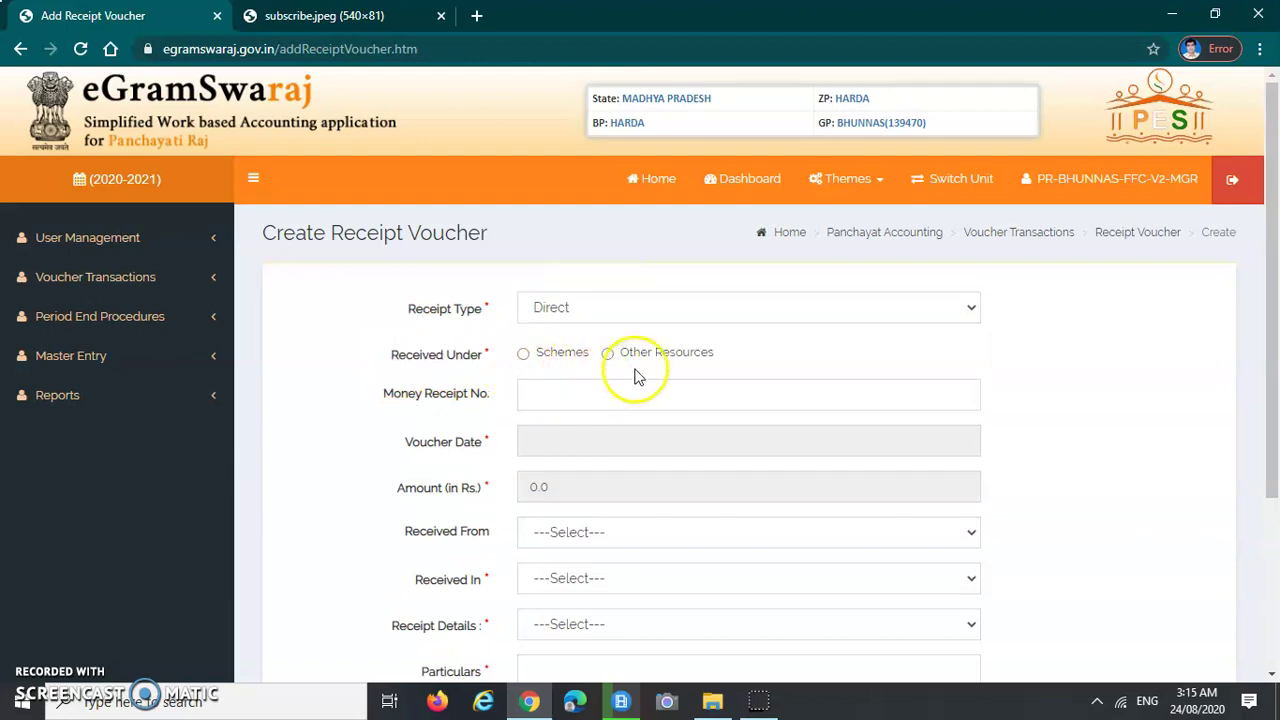
pyautogui.click(608, 356)
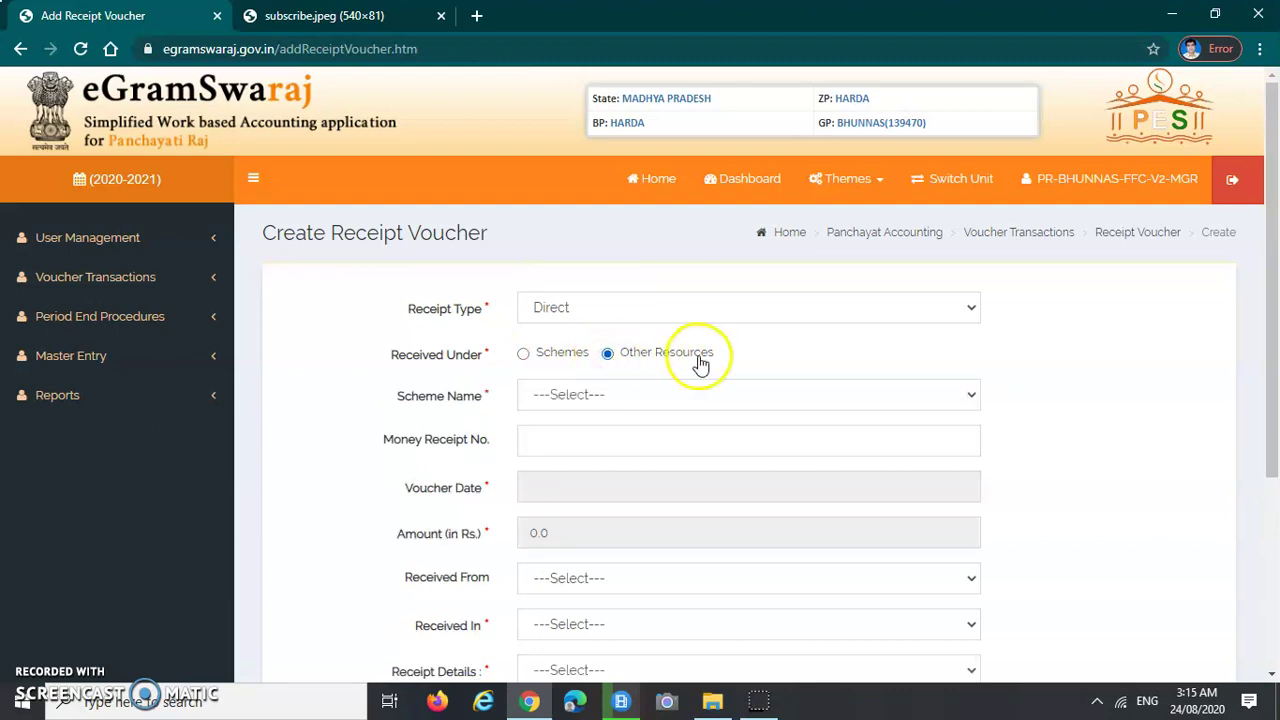
pyautogui.click(609, 396)
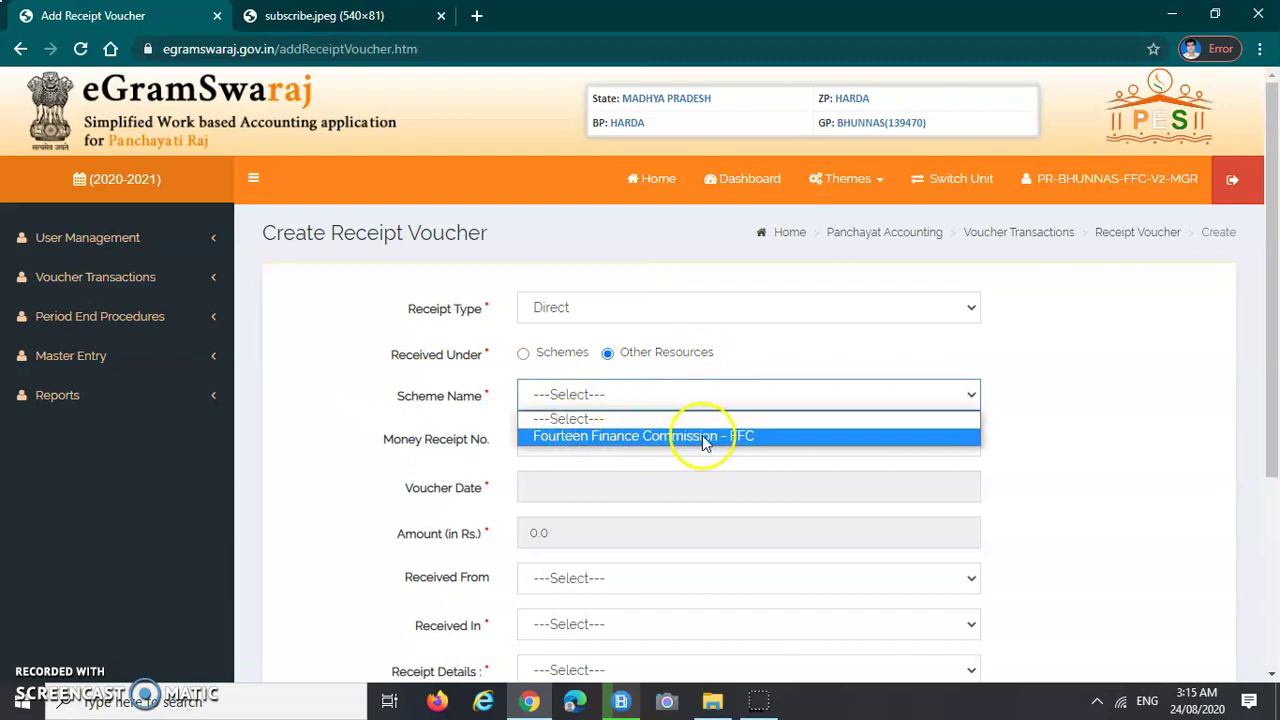
pyautogui.click(785, 352)
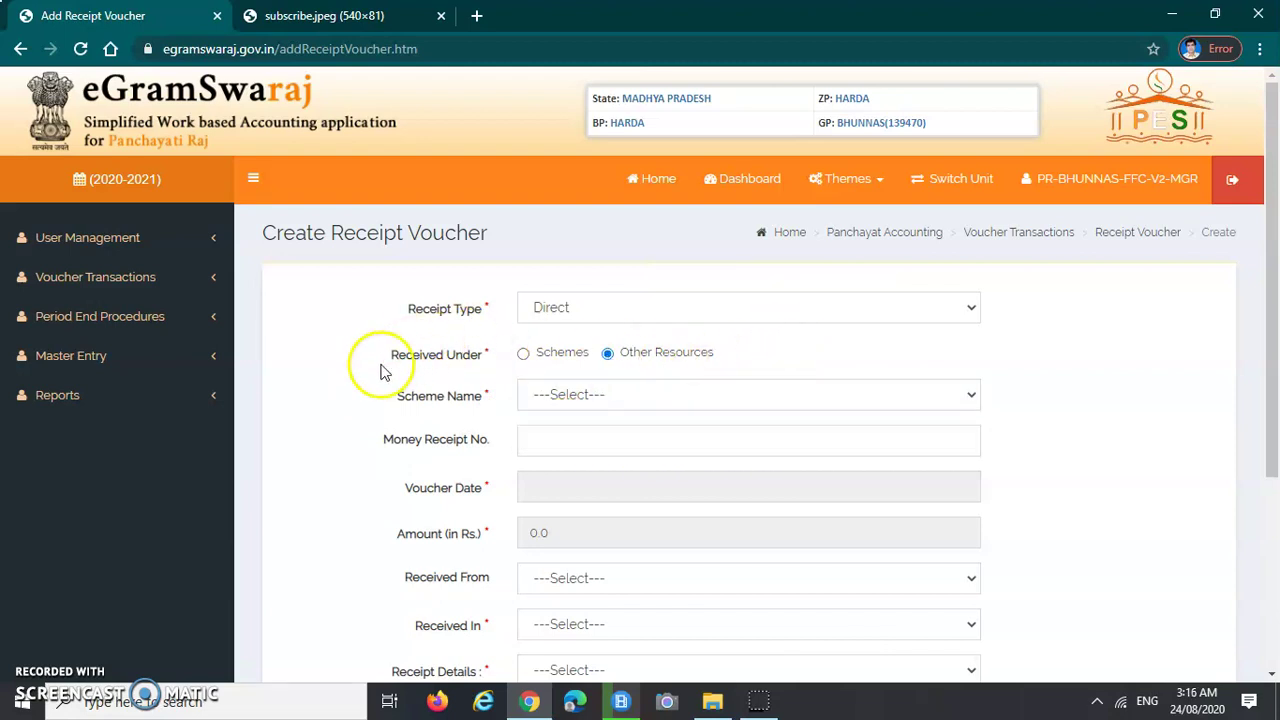
pyautogui.moveTo(386, 366); pyautogui.dragTo(480, 366)
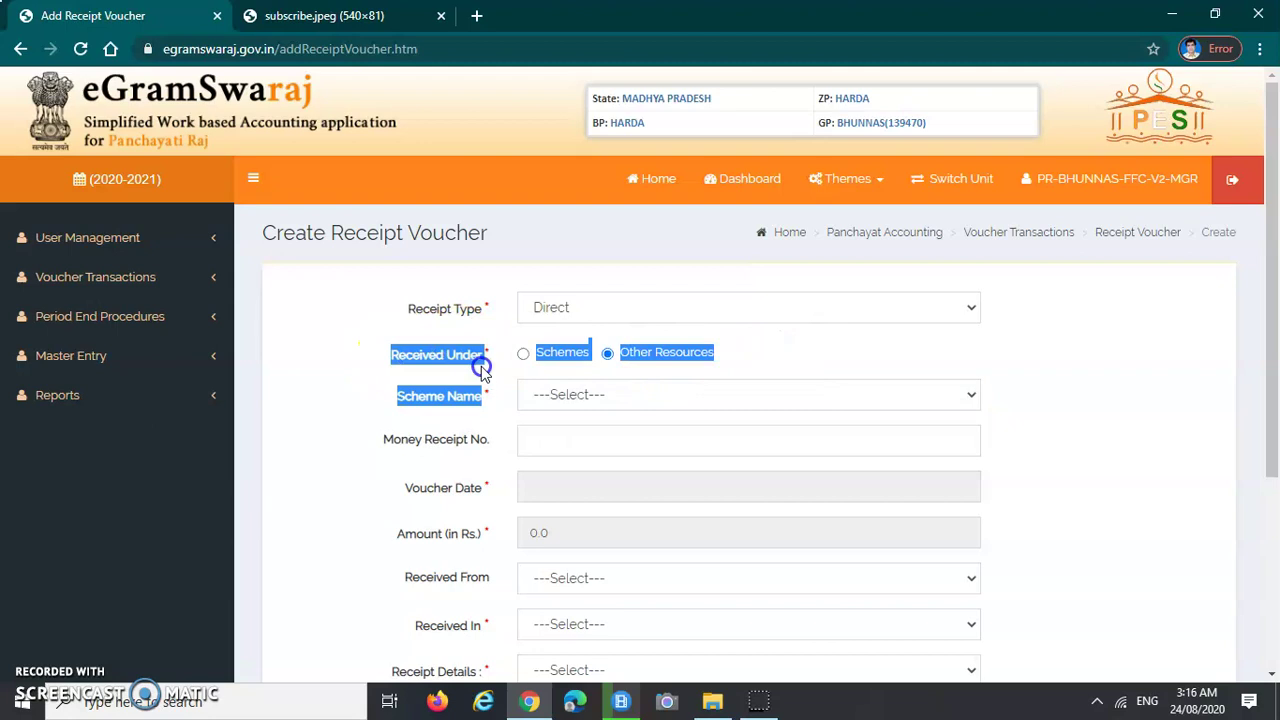
pyautogui.click(393, 385)
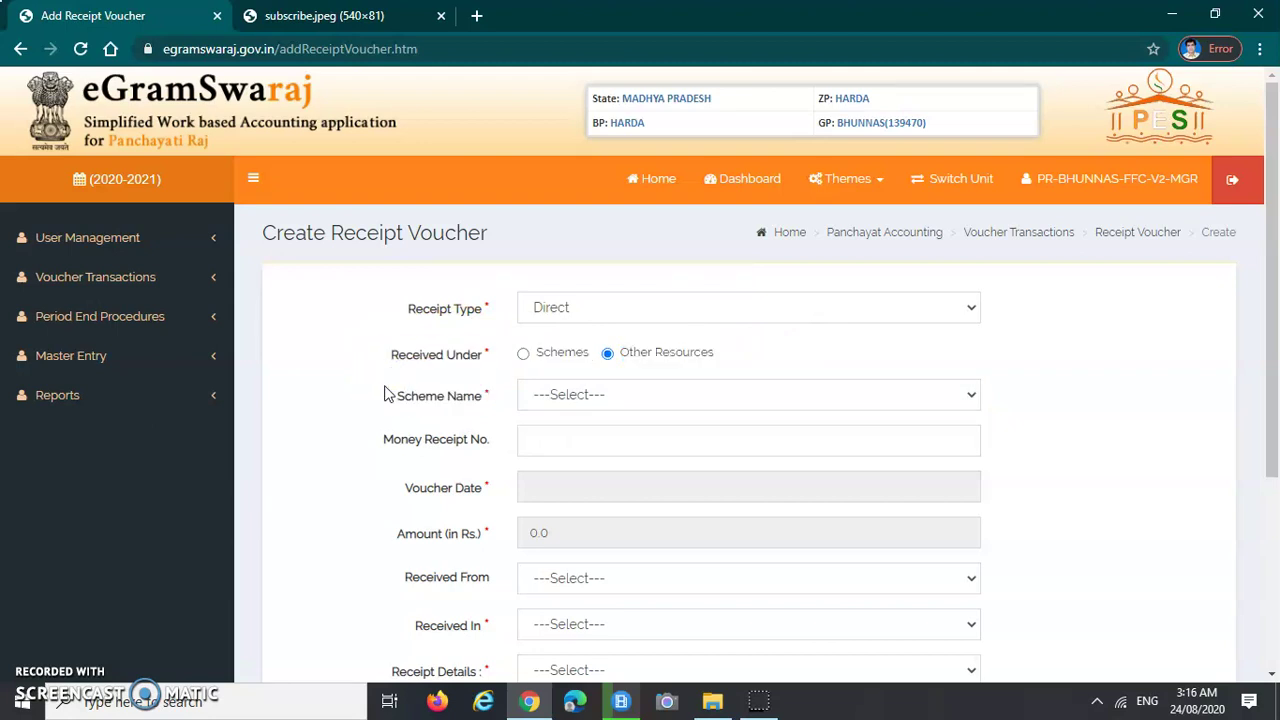
# - Set Received Under to Schemes and choose XV Finance Commission - XVFC as the scheme name
pyautogui.click(522, 355)
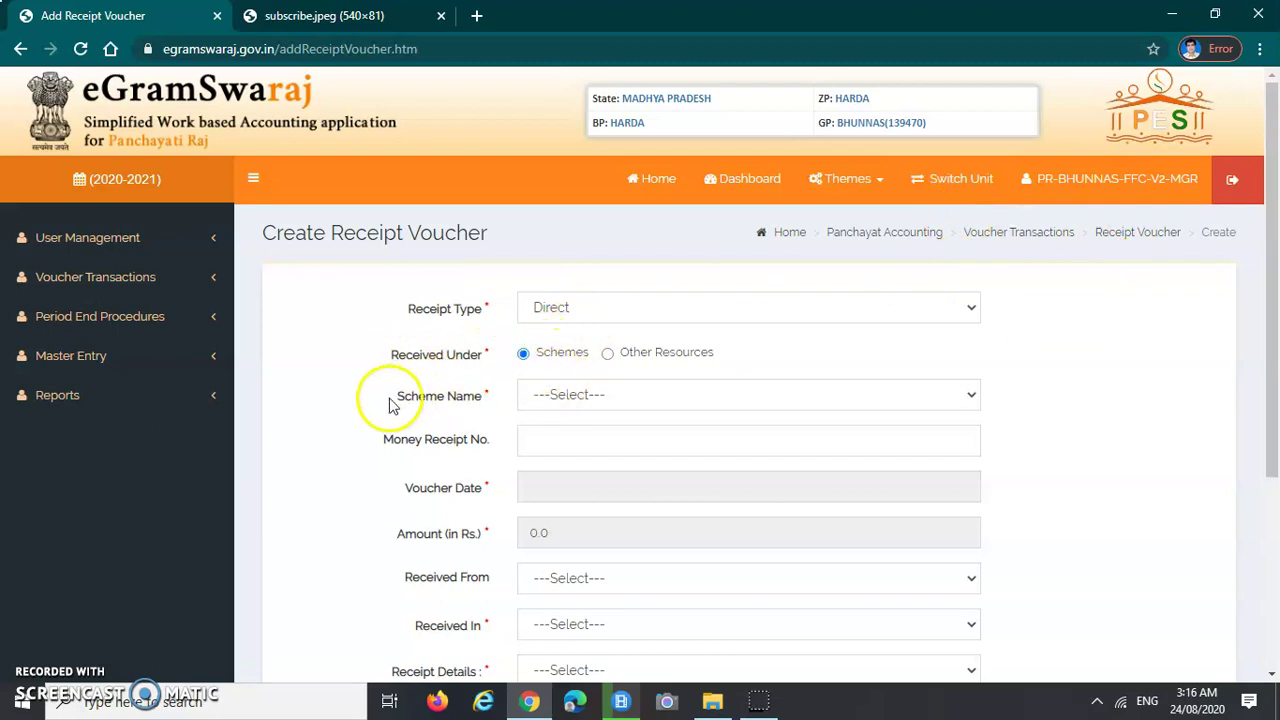
pyautogui.moveTo(389, 401); pyautogui.dragTo(488, 400)
pyautogui.click(560, 395)
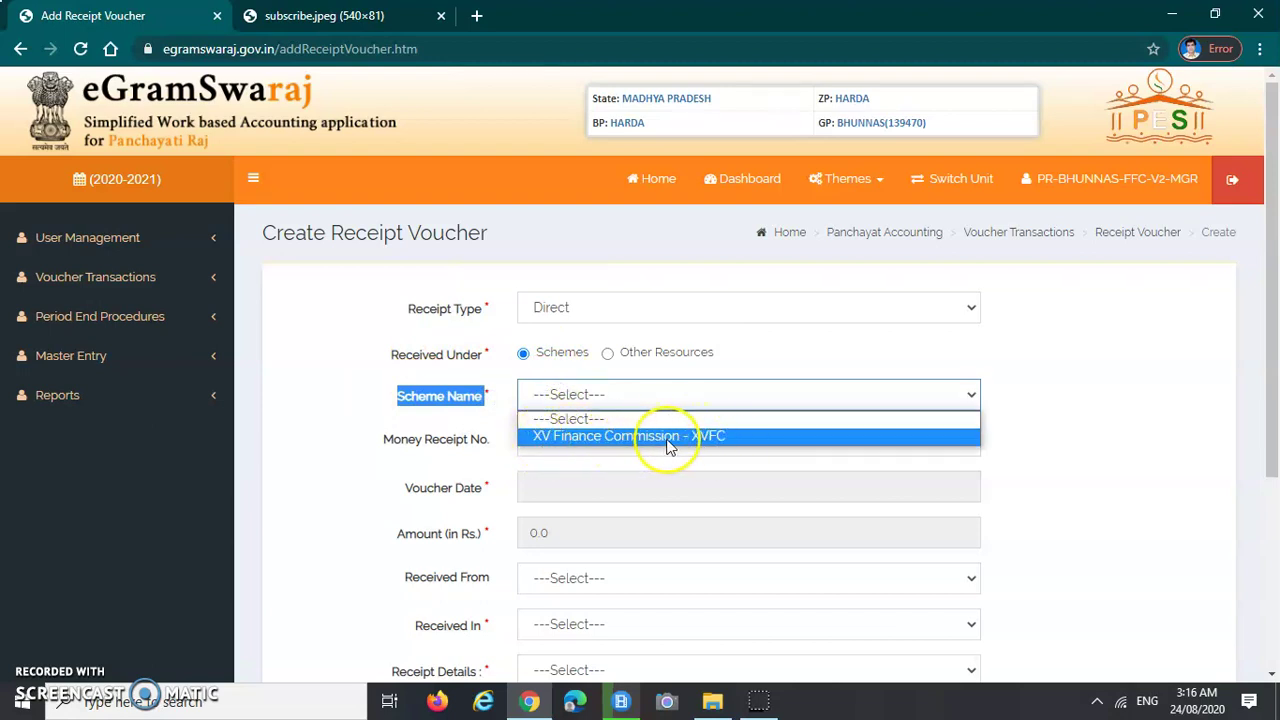
pyautogui.click(719, 436)
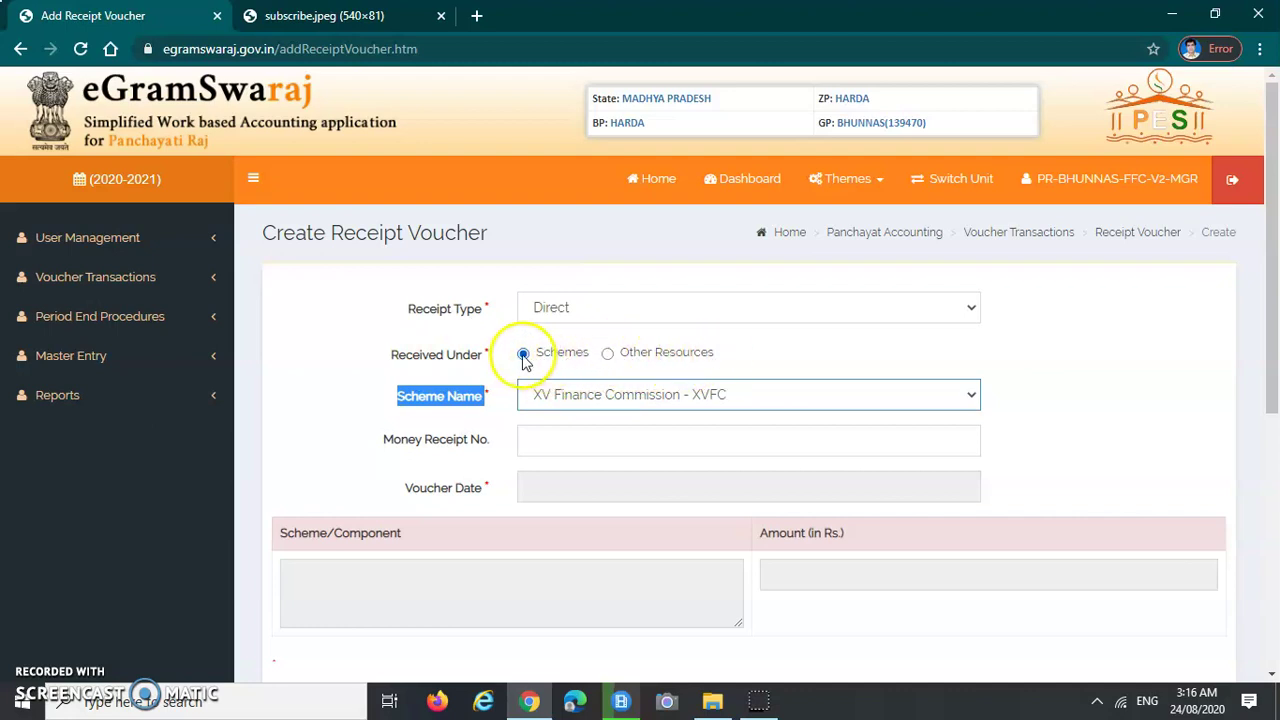
pyautogui.click(441, 412)
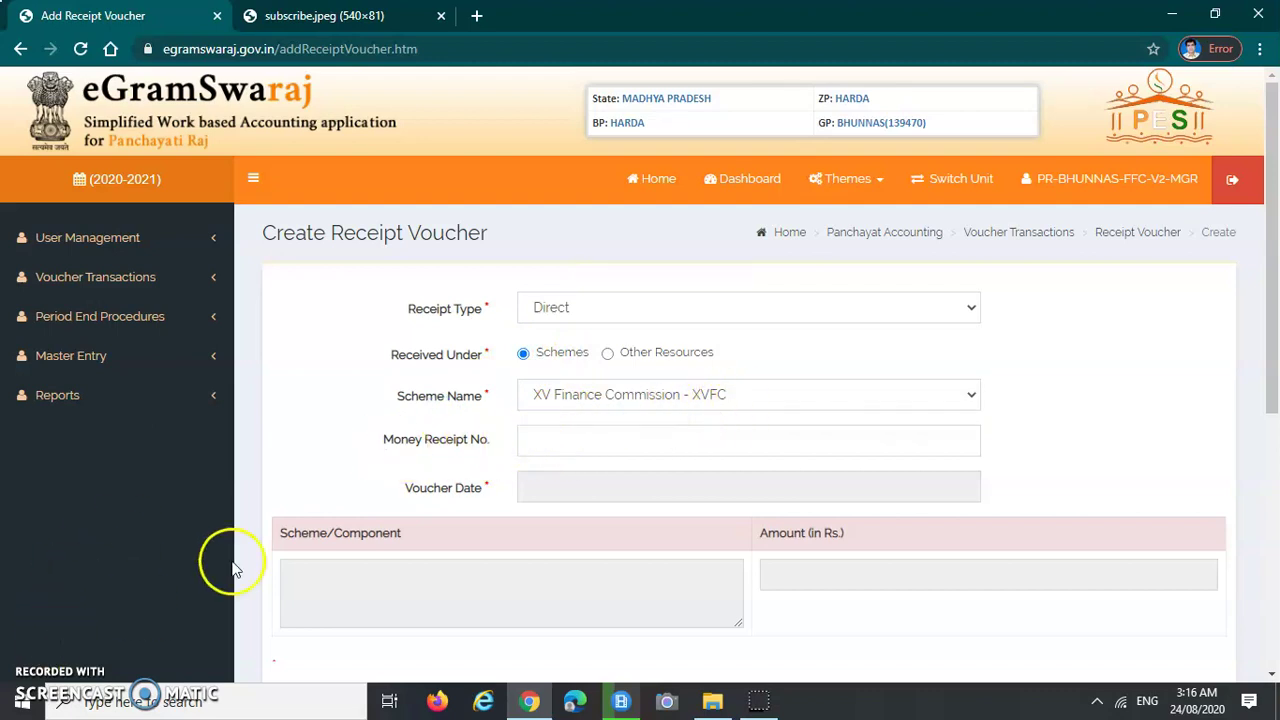
# - Enter 9080927 as the money receipt number of the voucher
pyautogui.click(586, 449)
pyautogui.click(569, 486)
pyautogui.moveTo(579, 441); pyautogui.dragTo(517, 440)
pyautogui.write('9080927')
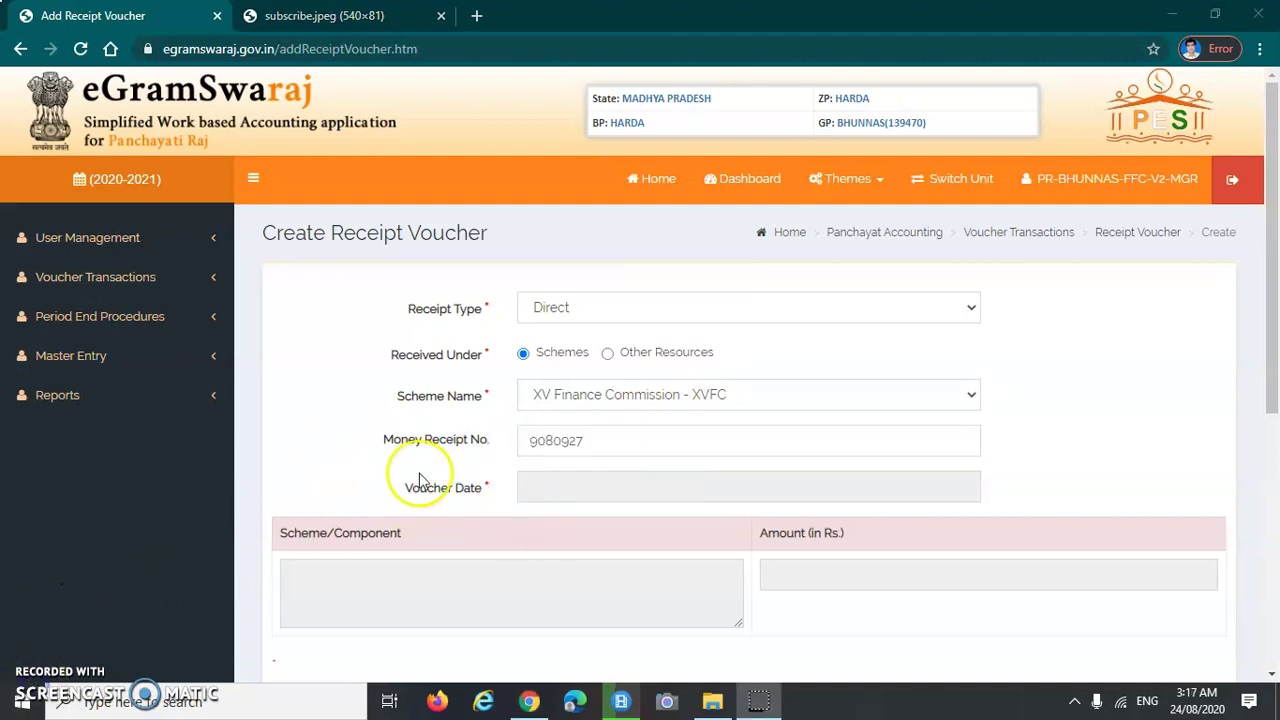
pyautogui.moveTo(385, 442); pyautogui.dragTo(600, 441)
pyautogui.click(598, 441)
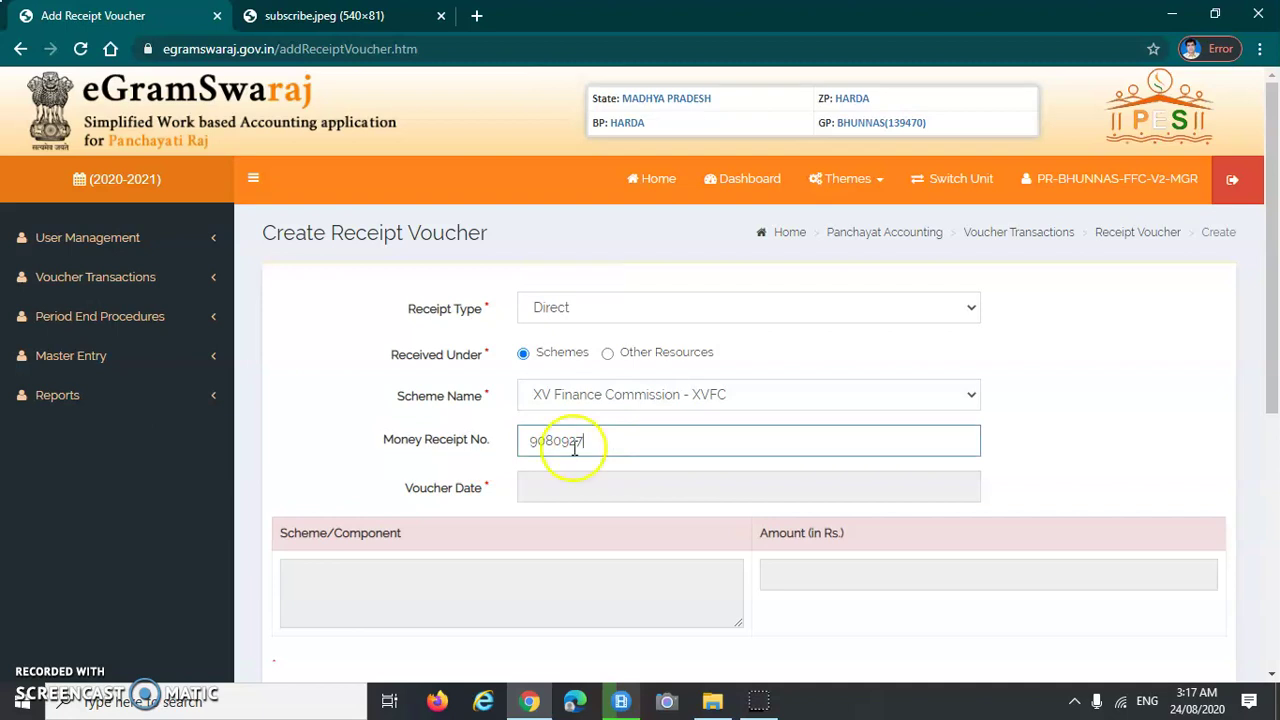
pyautogui.click(589, 441)
pyautogui.click(651, 443)
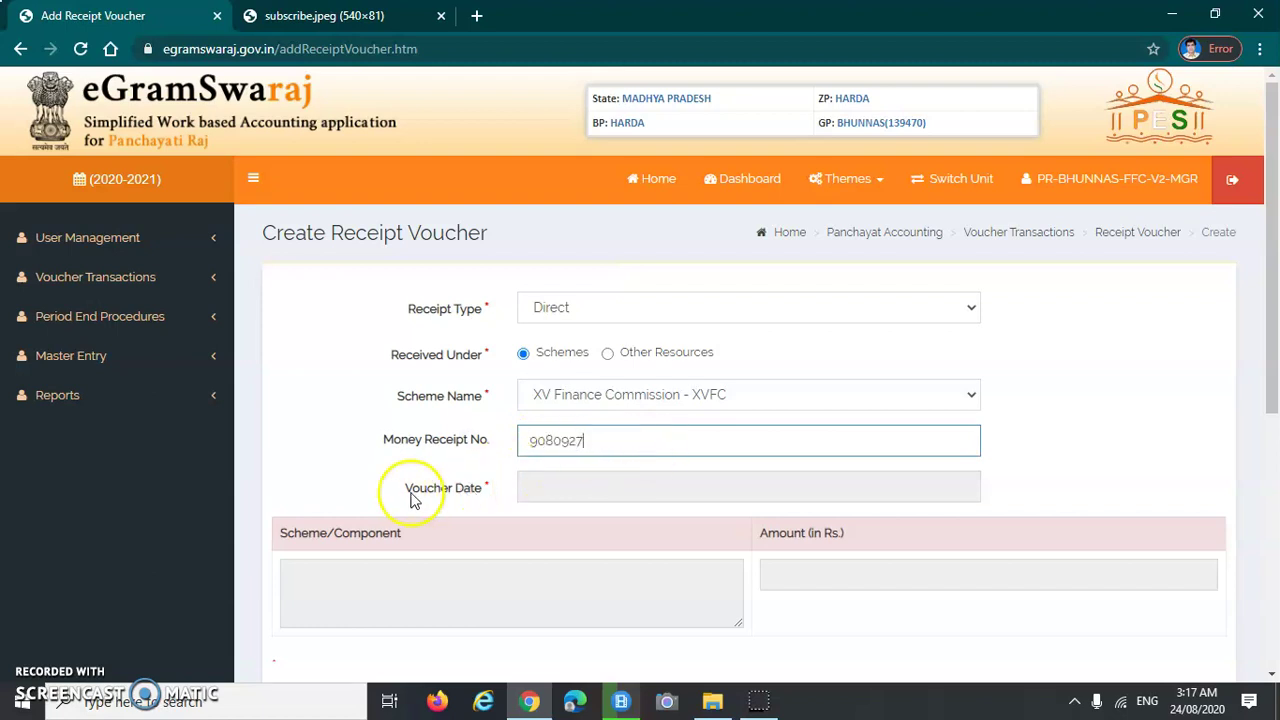
# - Set the voucher date to 24/08/2020
pyautogui.click(554, 486)
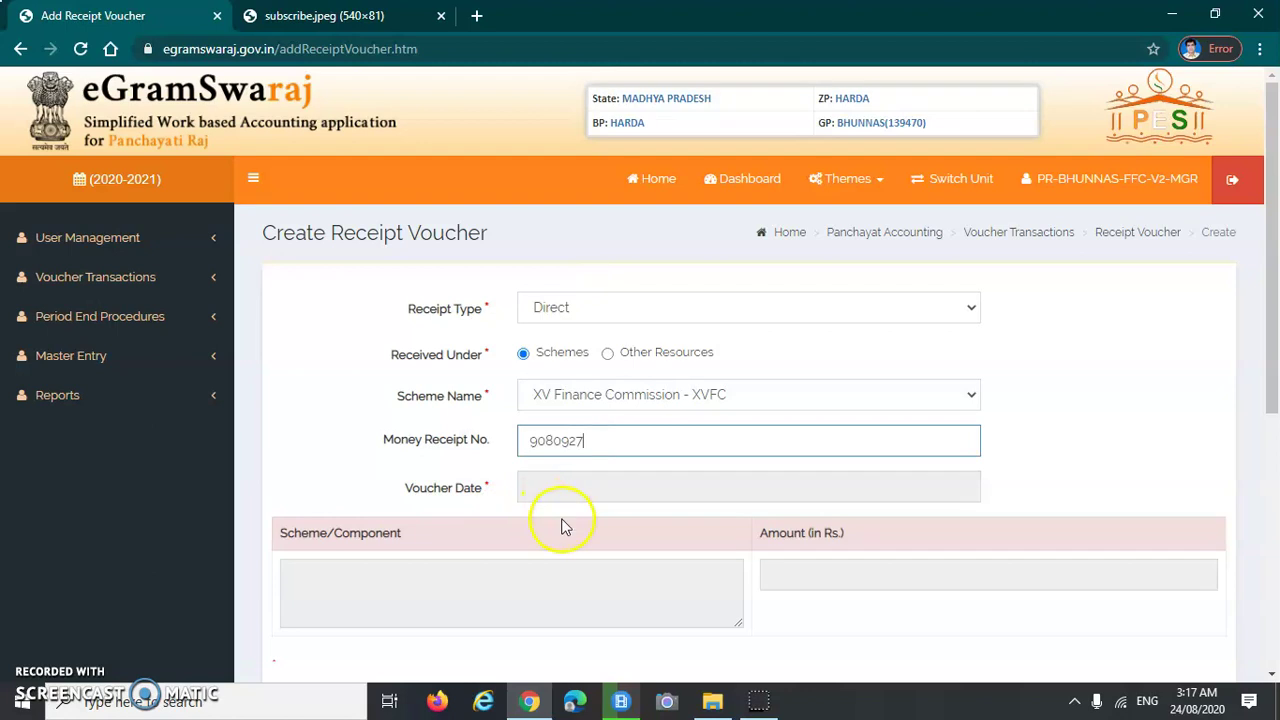
pyautogui.click(560, 485)
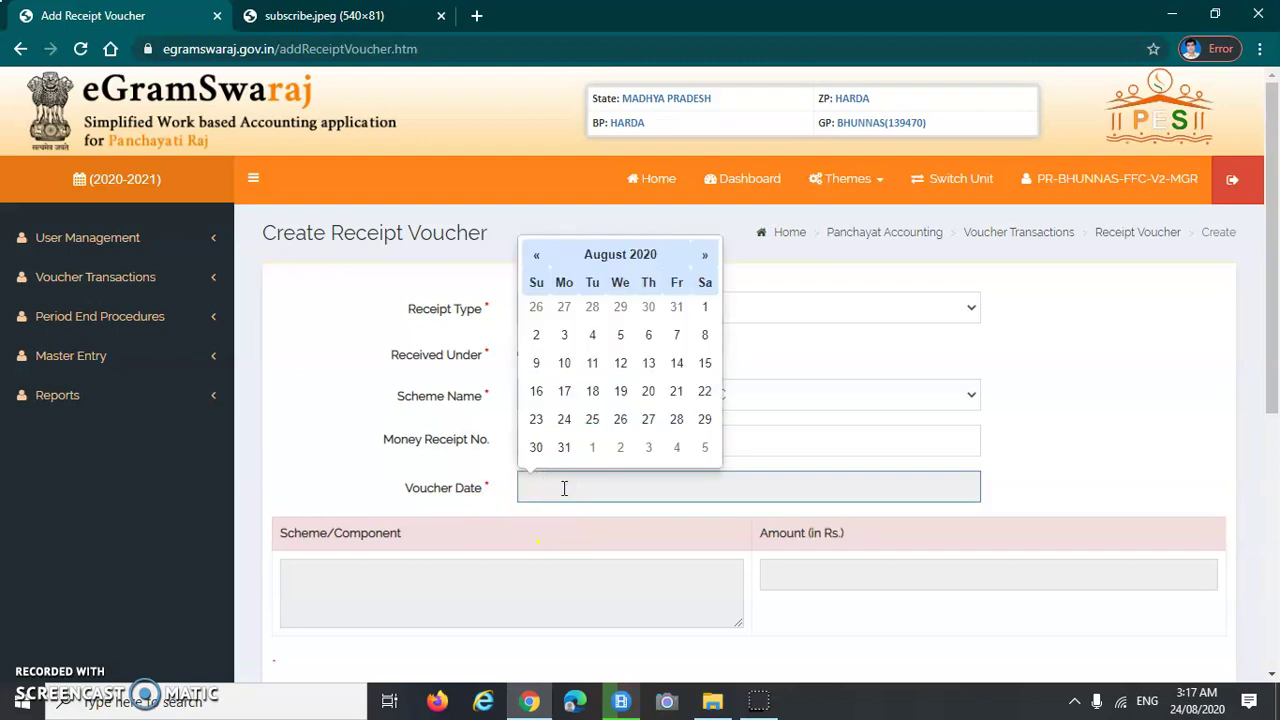
pyautogui.click(564, 420)
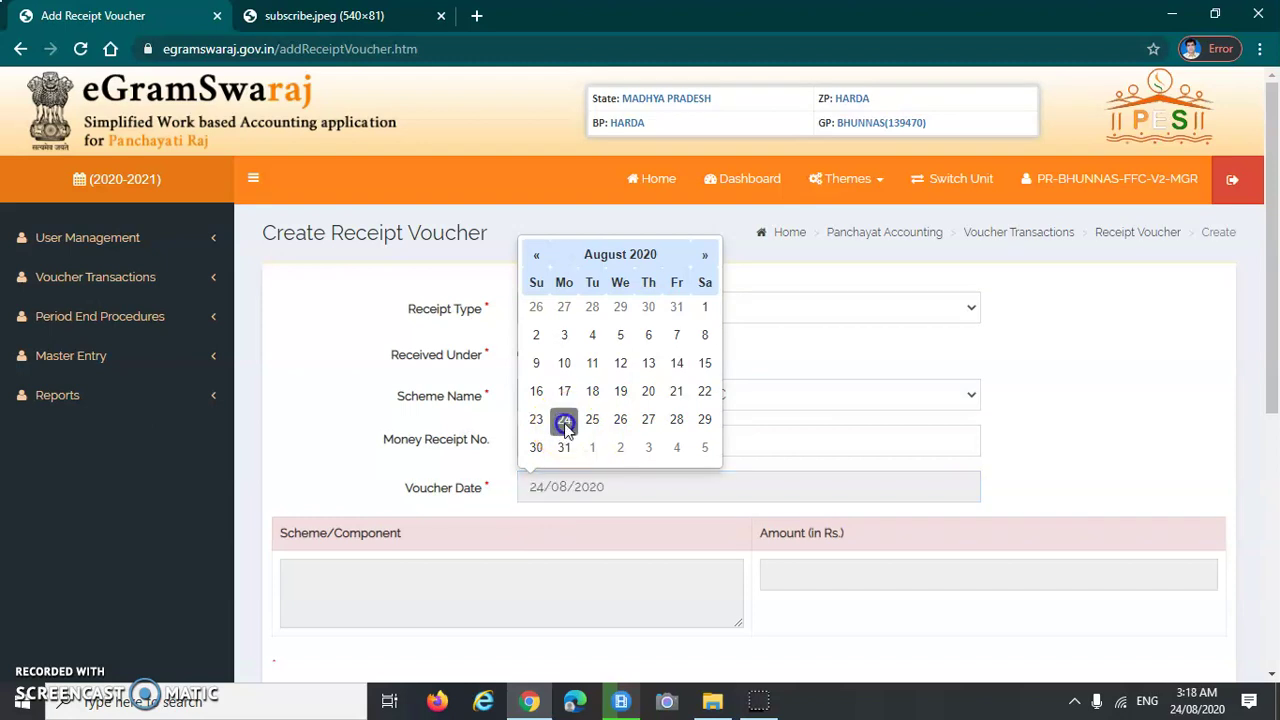
pyautogui.click(1012, 462)
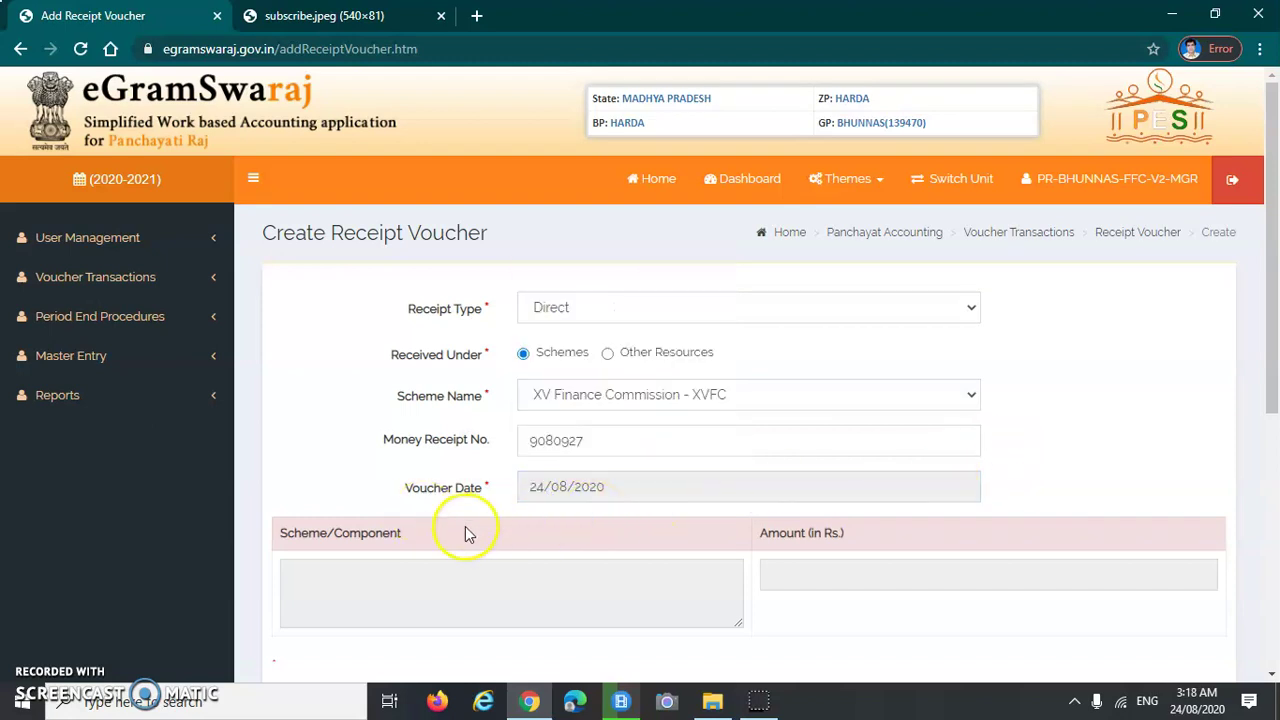
# - Open the account head entry for the Scheme/Component, use DropDown Search and choose Basic Grant (untied) as the account head
pyautogui.scroll(-3, 423, 491)
pyautogui.moveTo(278, 252); pyautogui.dragTo(434, 243)
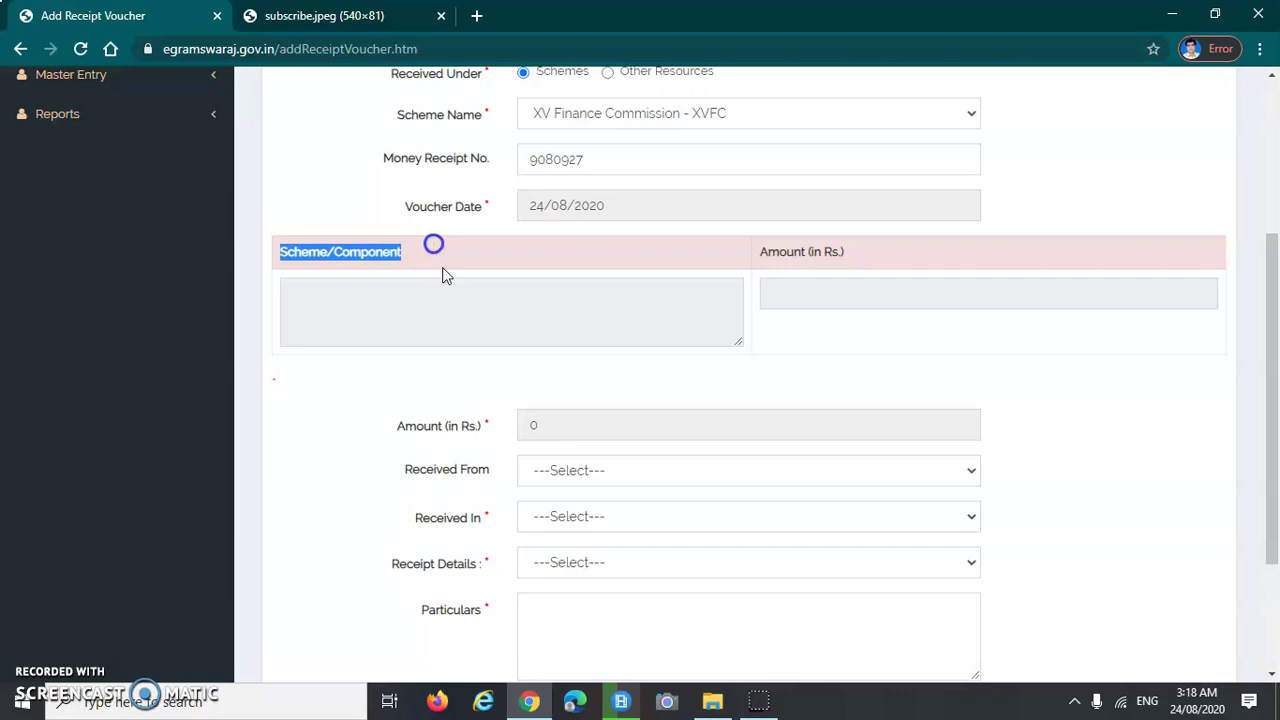
pyautogui.scroll(1, 349, 506)
pyautogui.click(390, 425)
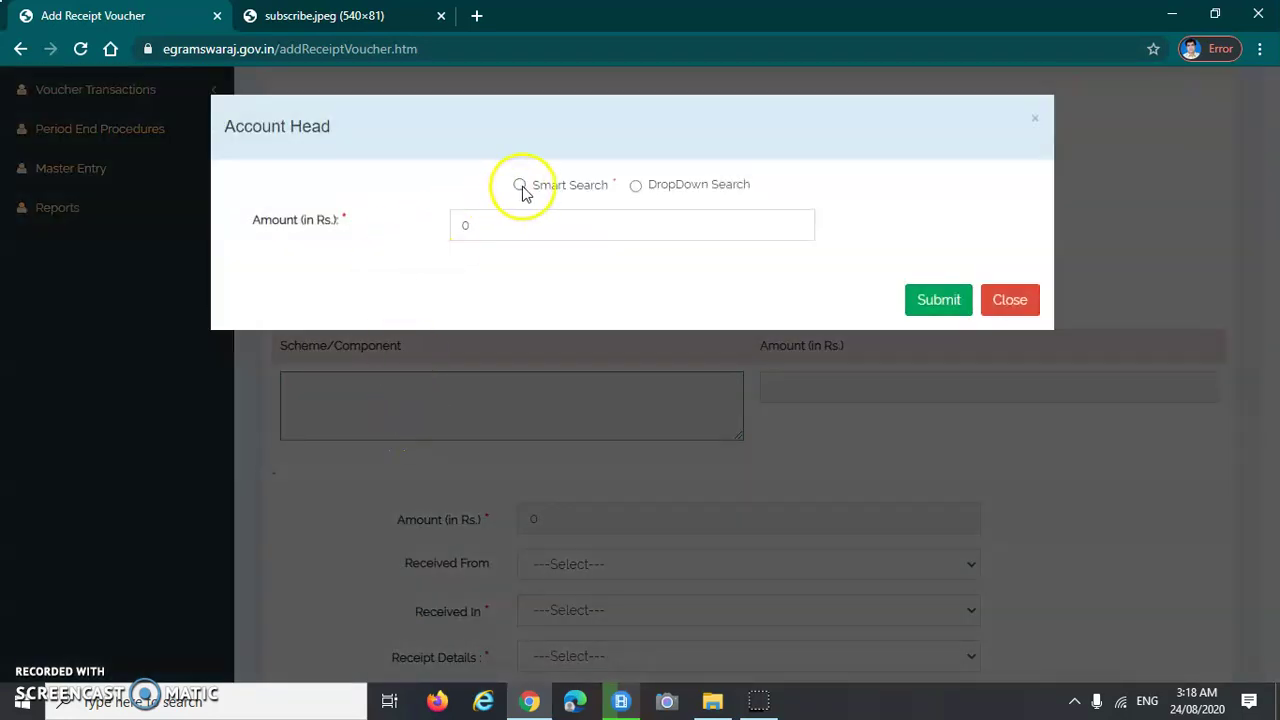
pyautogui.click(636, 186)
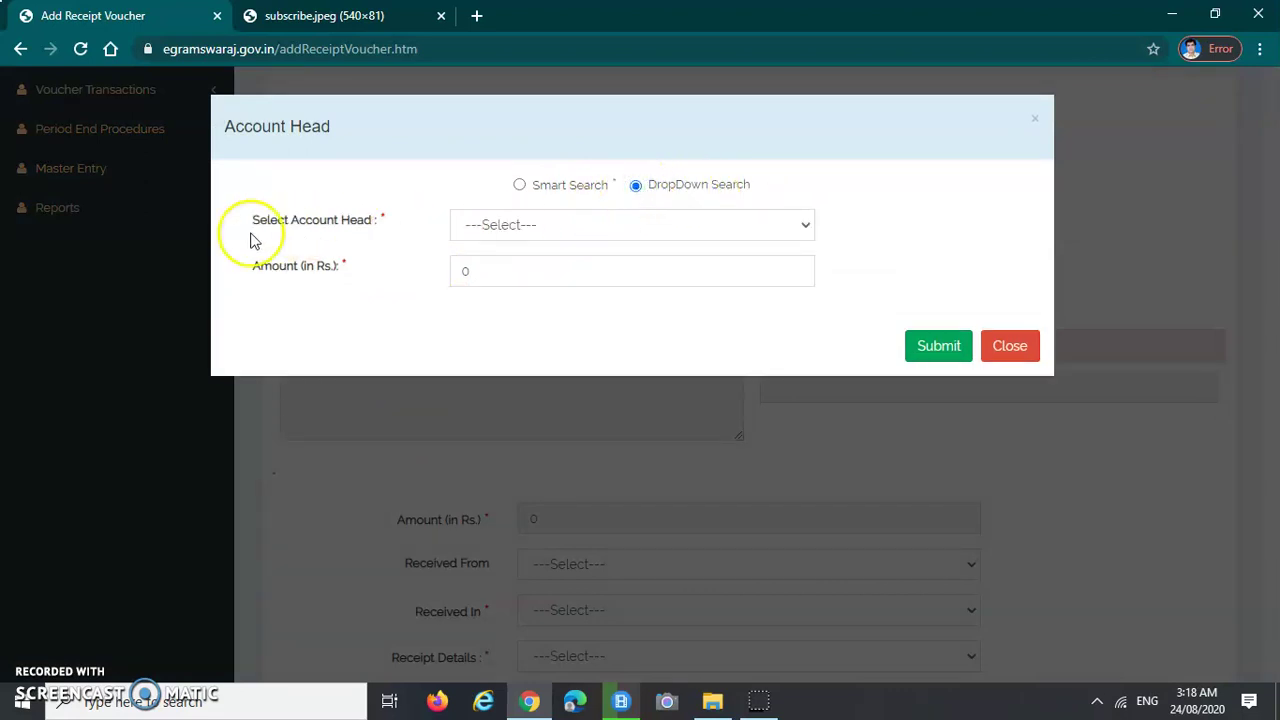
pyautogui.moveTo(254, 222); pyautogui.dragTo(342, 228)
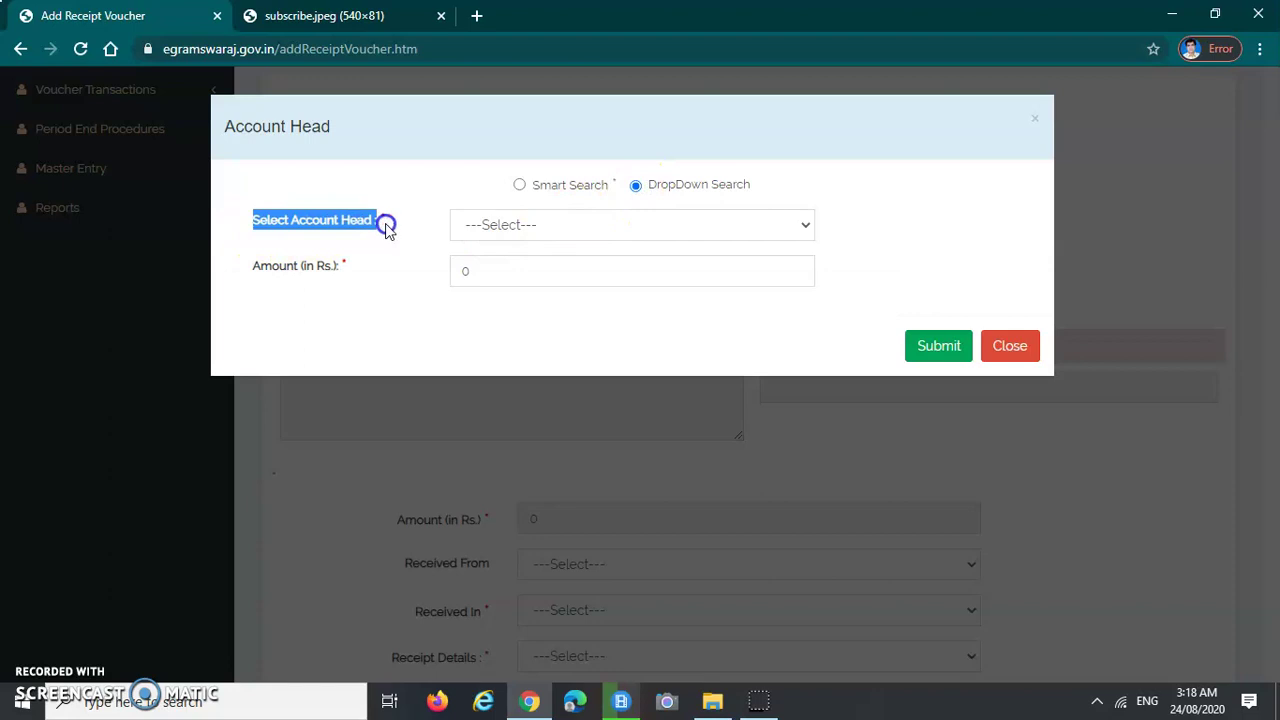
pyautogui.click(386, 228)
pyautogui.click(560, 226)
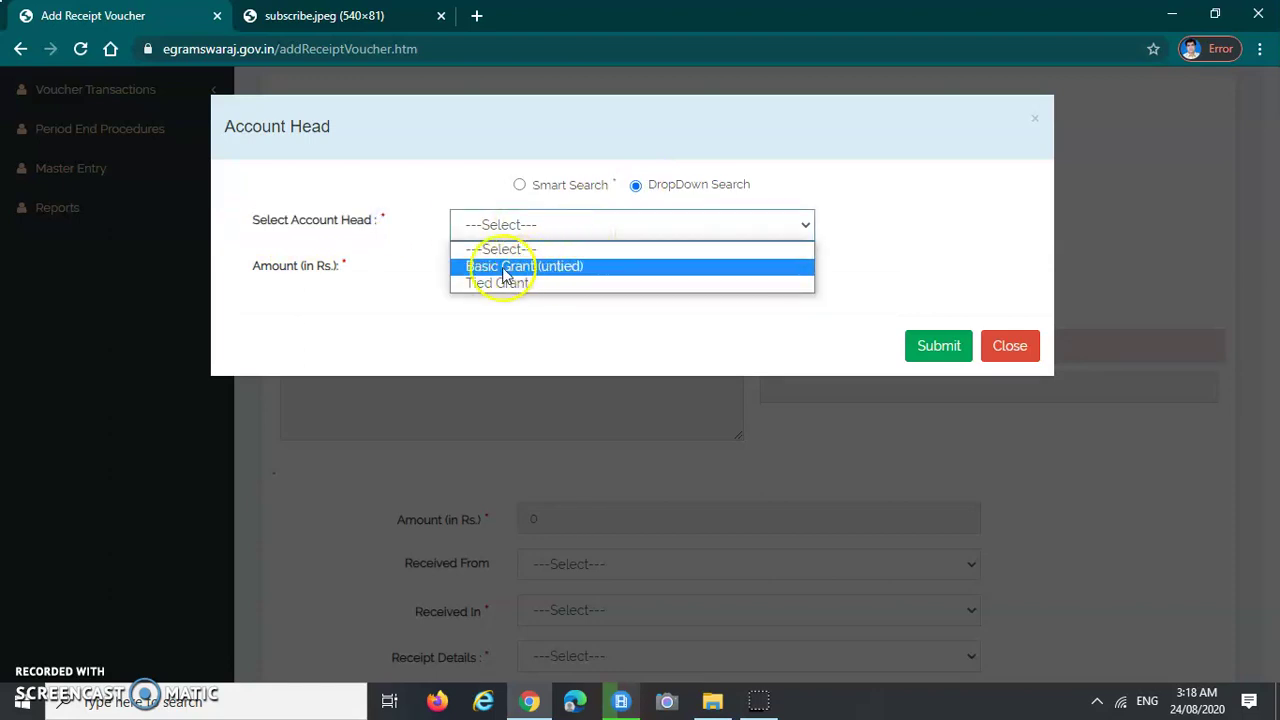
pyautogui.click(574, 268)
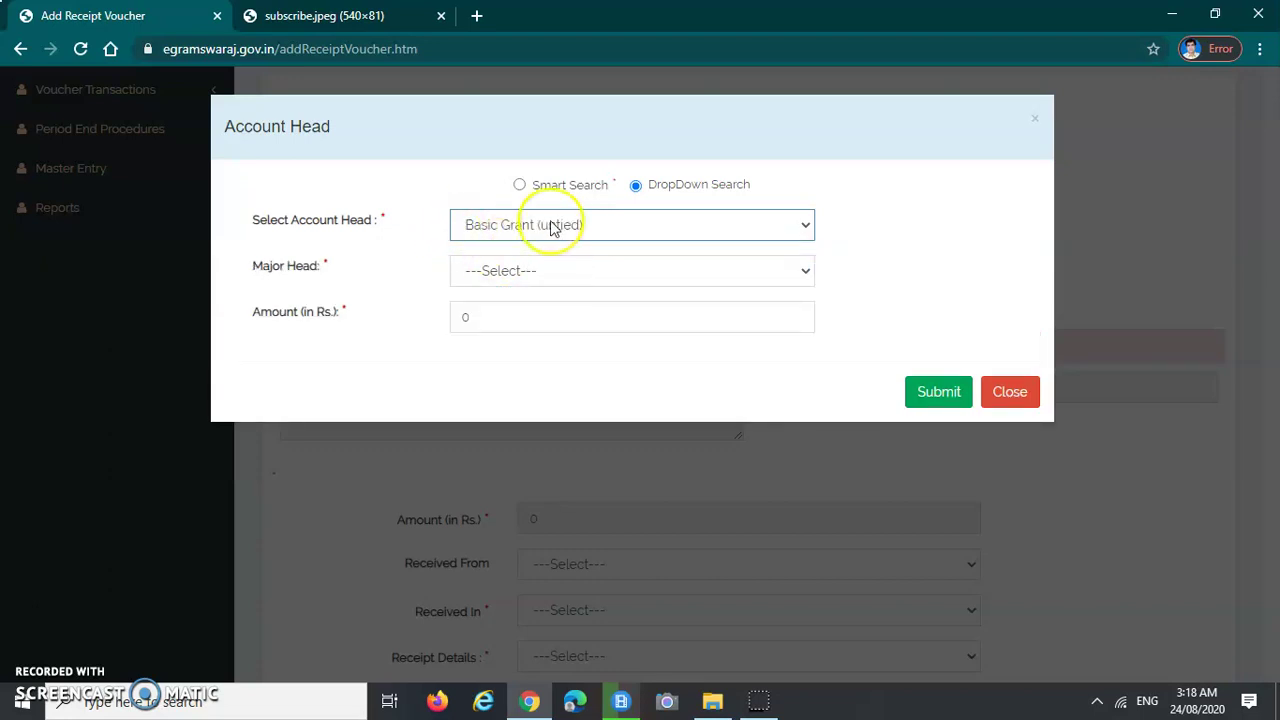
# - Set the Major Head of the account head to 1601-Grants-in-aid
pyautogui.moveTo(252, 268); pyautogui.dragTo(323, 262)
pyautogui.click(334, 263)
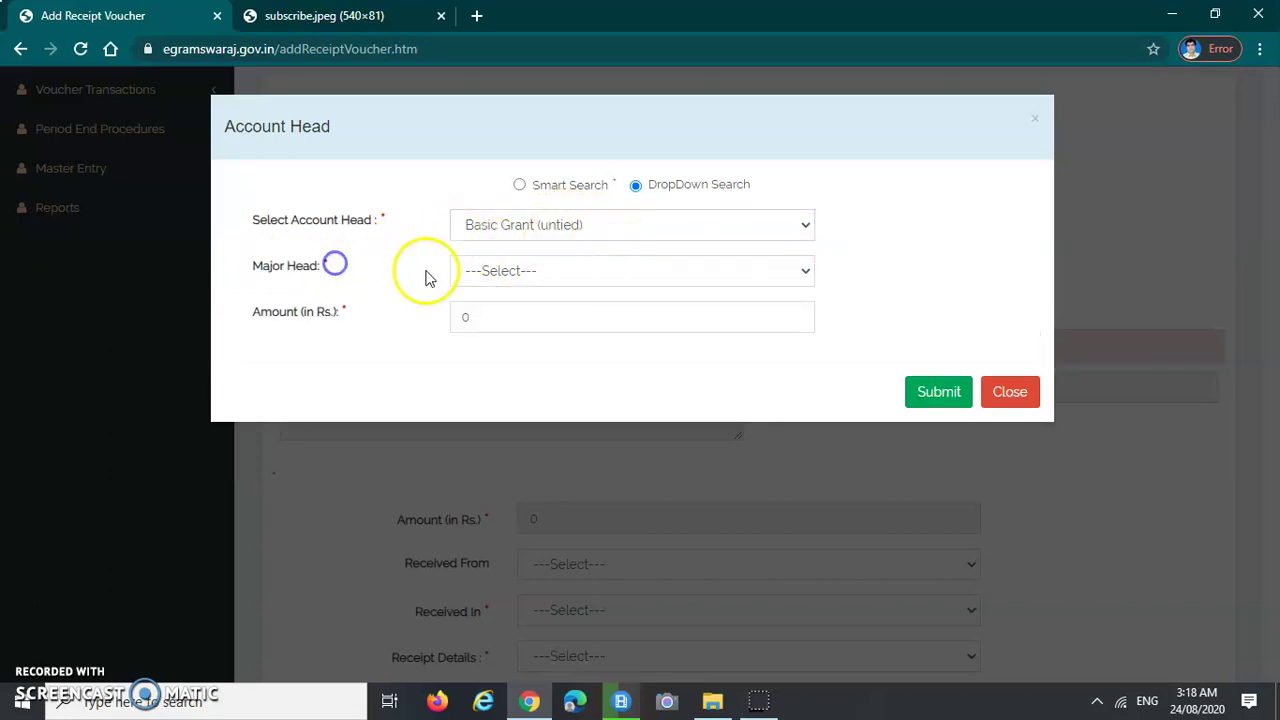
pyautogui.click(560, 272)
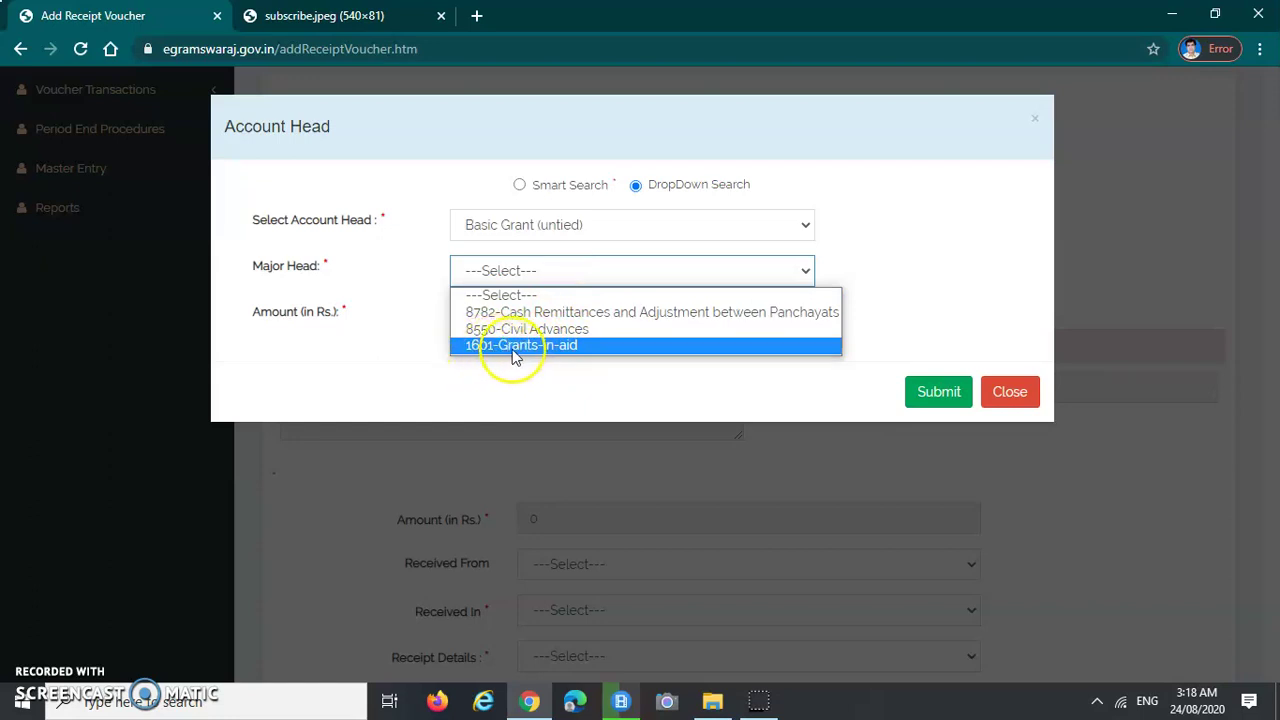
pyautogui.click(562, 347)
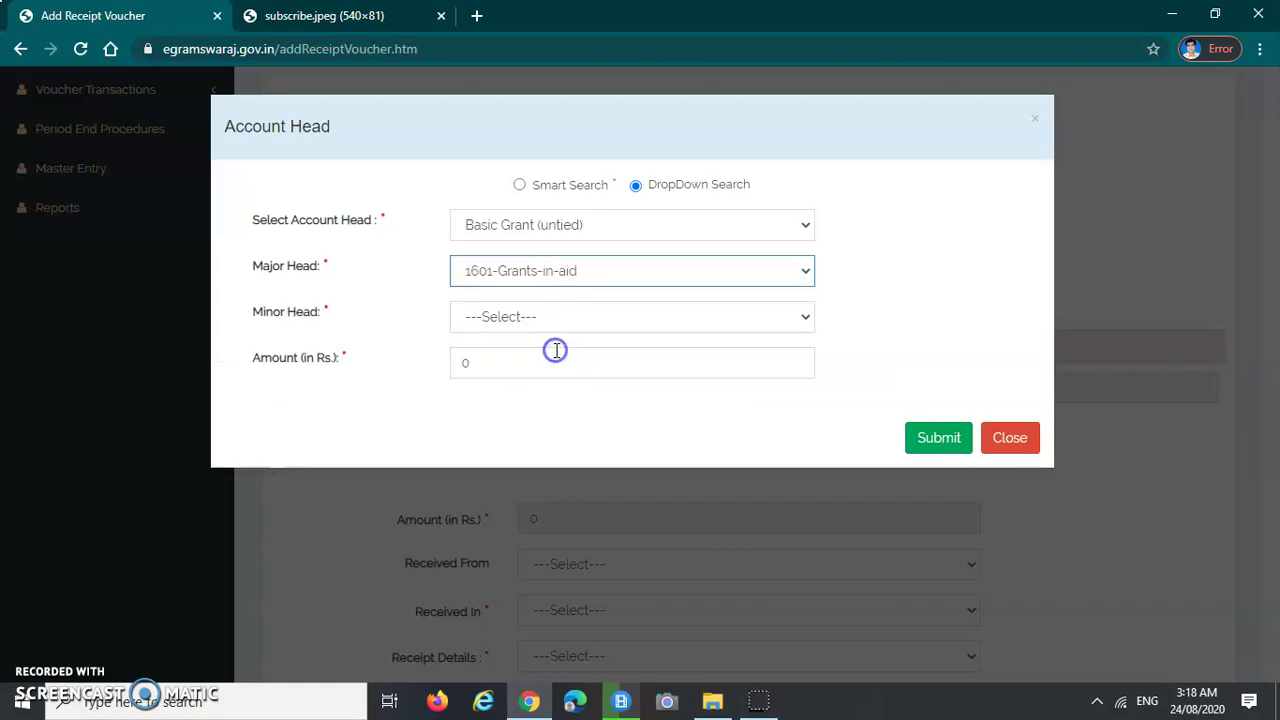
# - Set the Minor Head to 101-Grants from Central Government and the Object Head to 17-Grant- in- Aid
pyautogui.moveTo(248, 323); pyautogui.dragTo(323, 323)
pyautogui.click(334, 320)
pyautogui.click(567, 323)
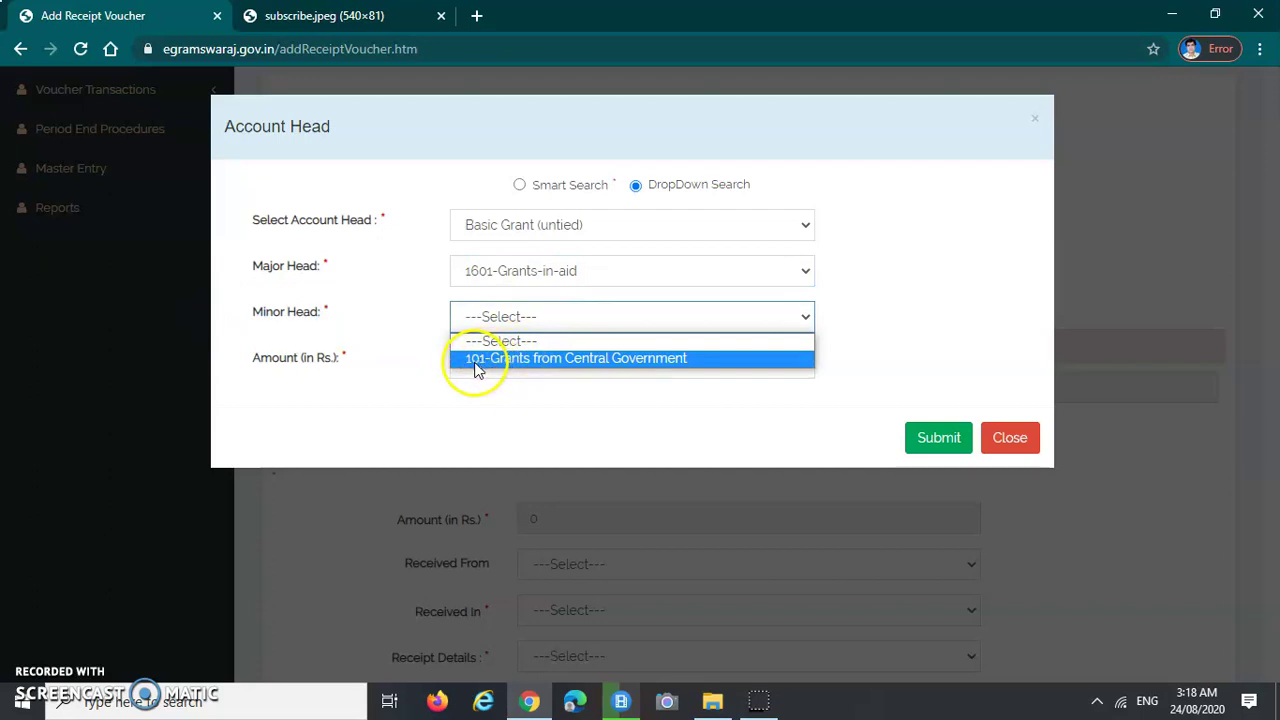
pyautogui.click(670, 362)
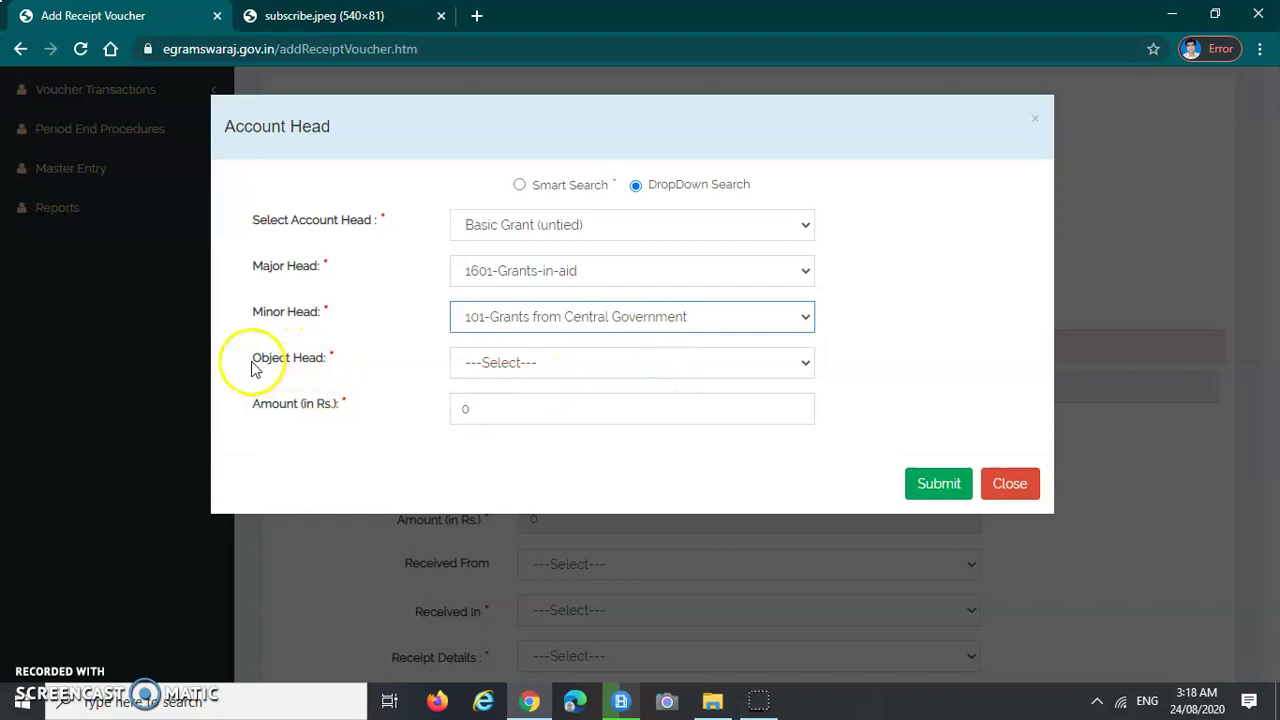
pyautogui.click(527, 364)
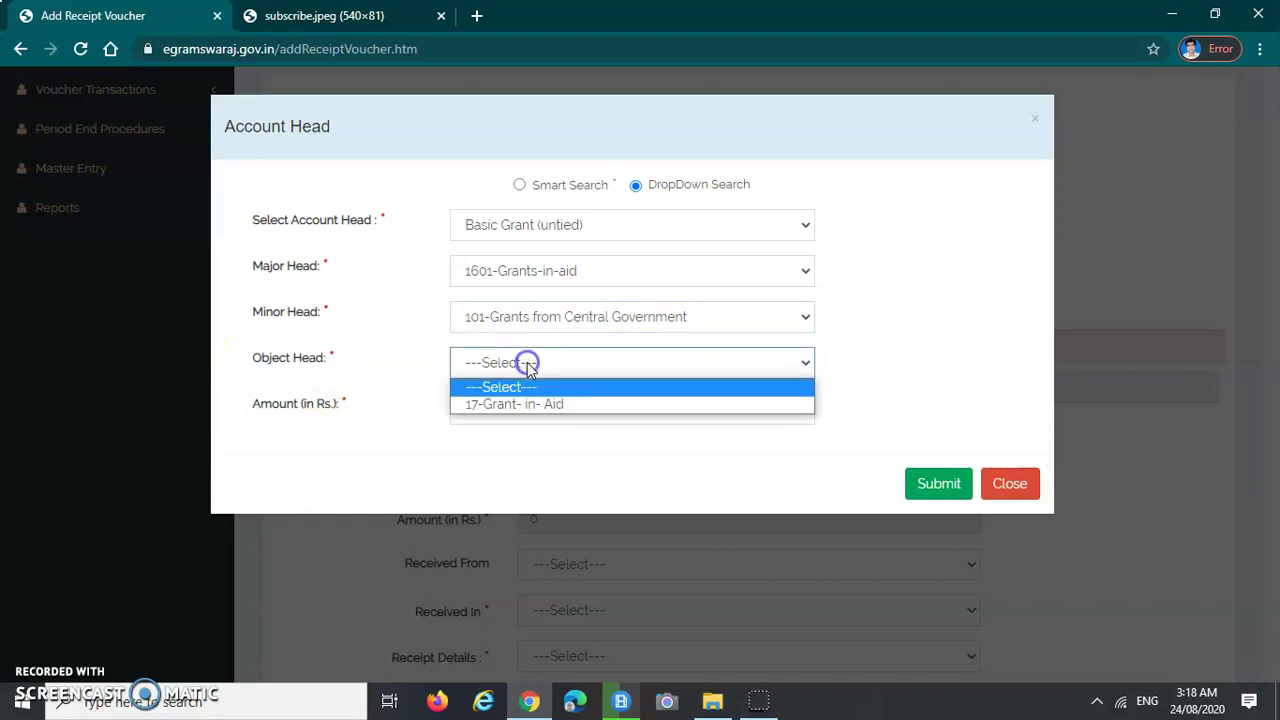
pyautogui.click(565, 405)
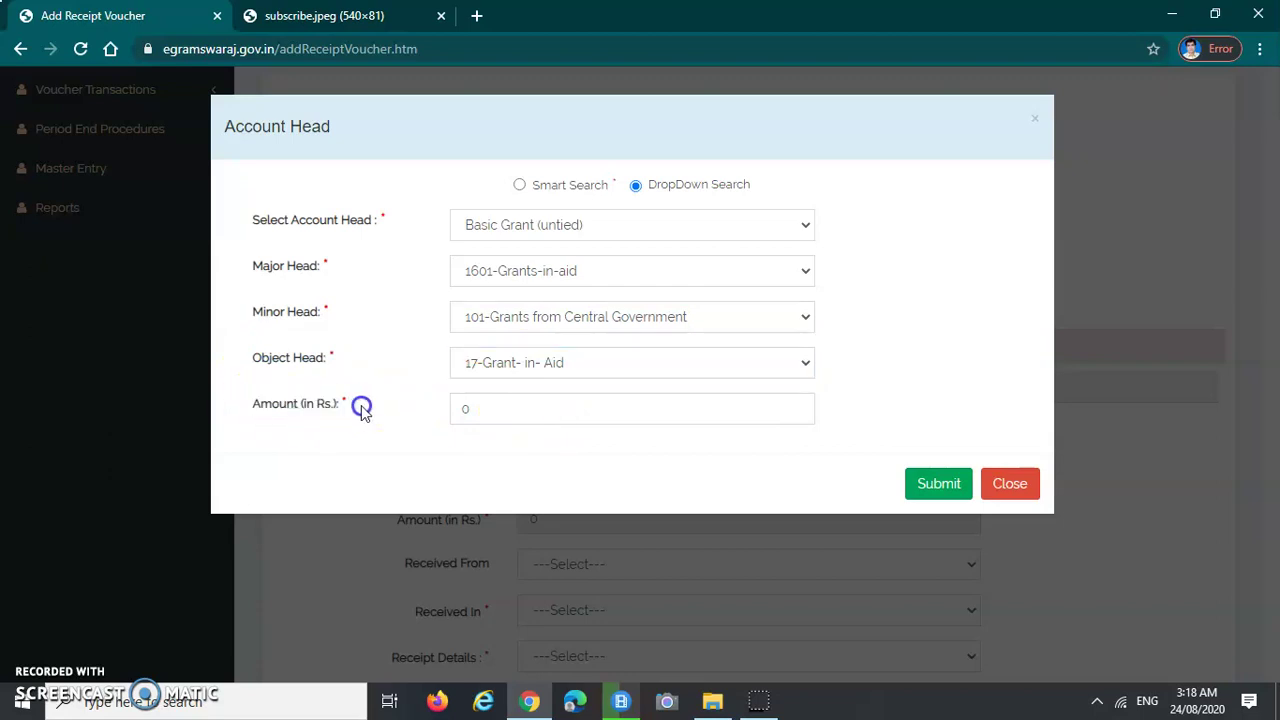
# - Enter 433282 as the account head's amount in rupees and submit the account head details
pyautogui.moveTo(523, 412); pyautogui.dragTo(437, 406)
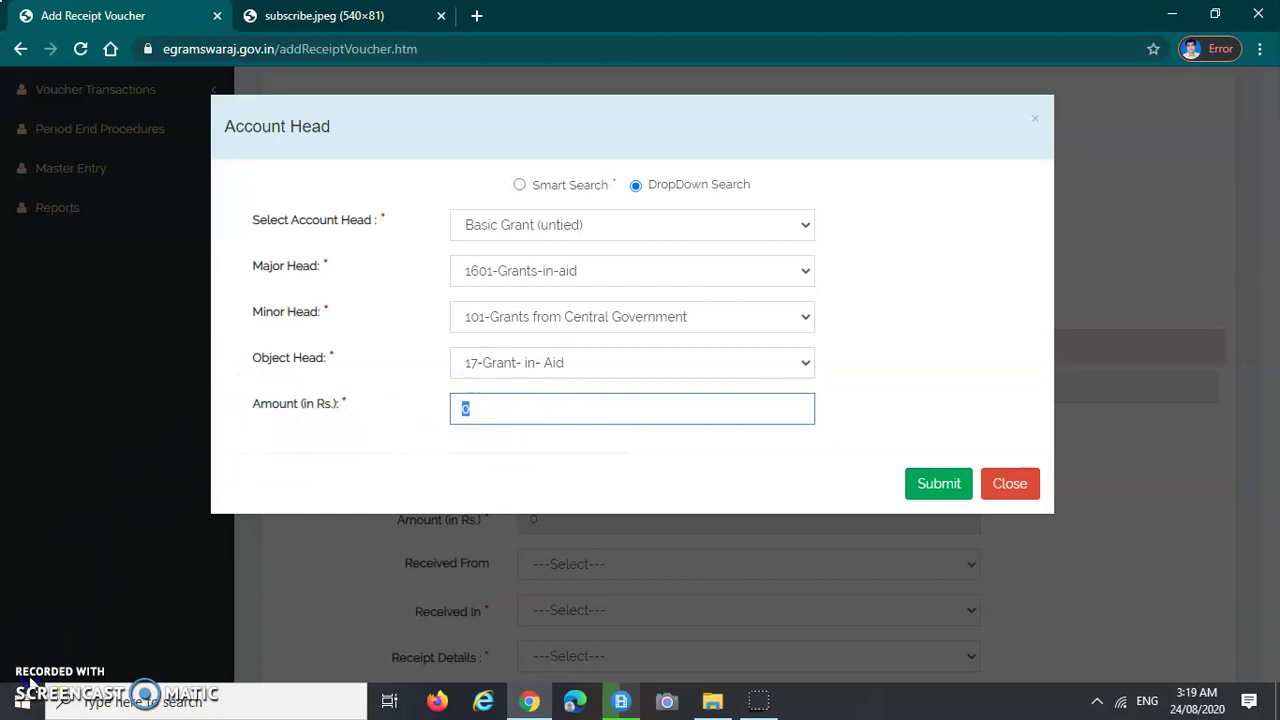
pyautogui.write('433282')
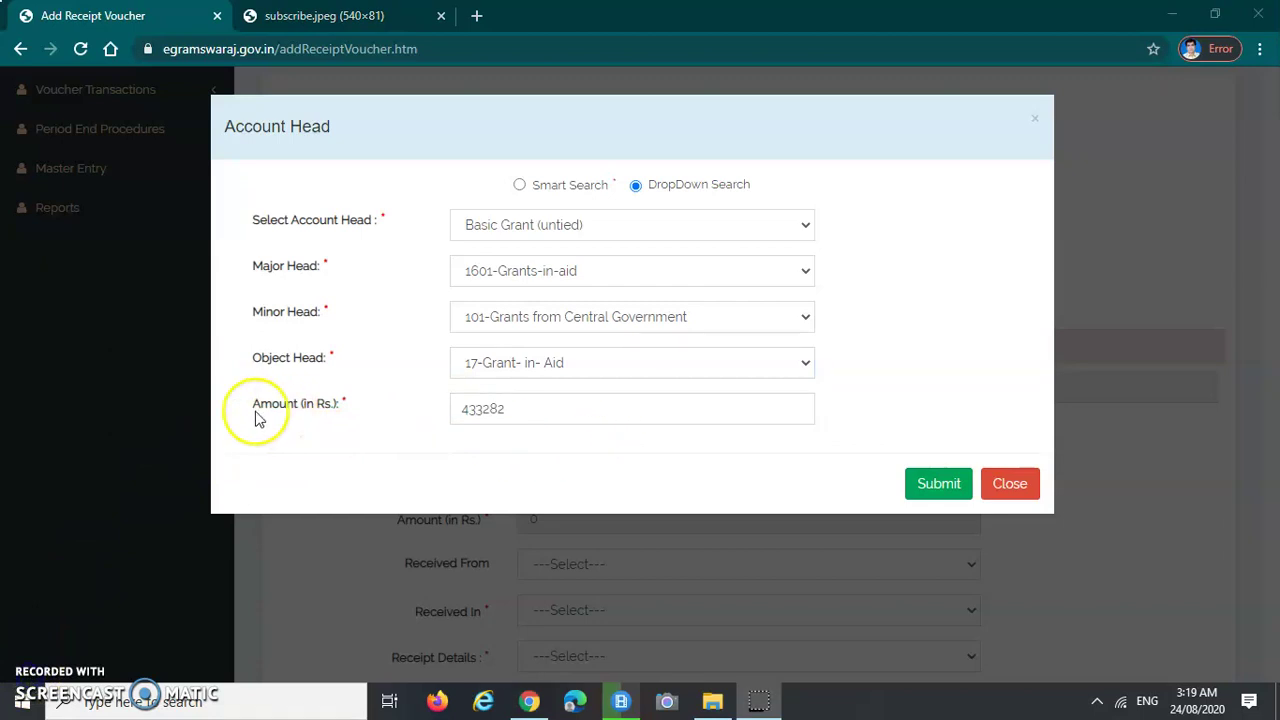
pyautogui.click(522, 409)
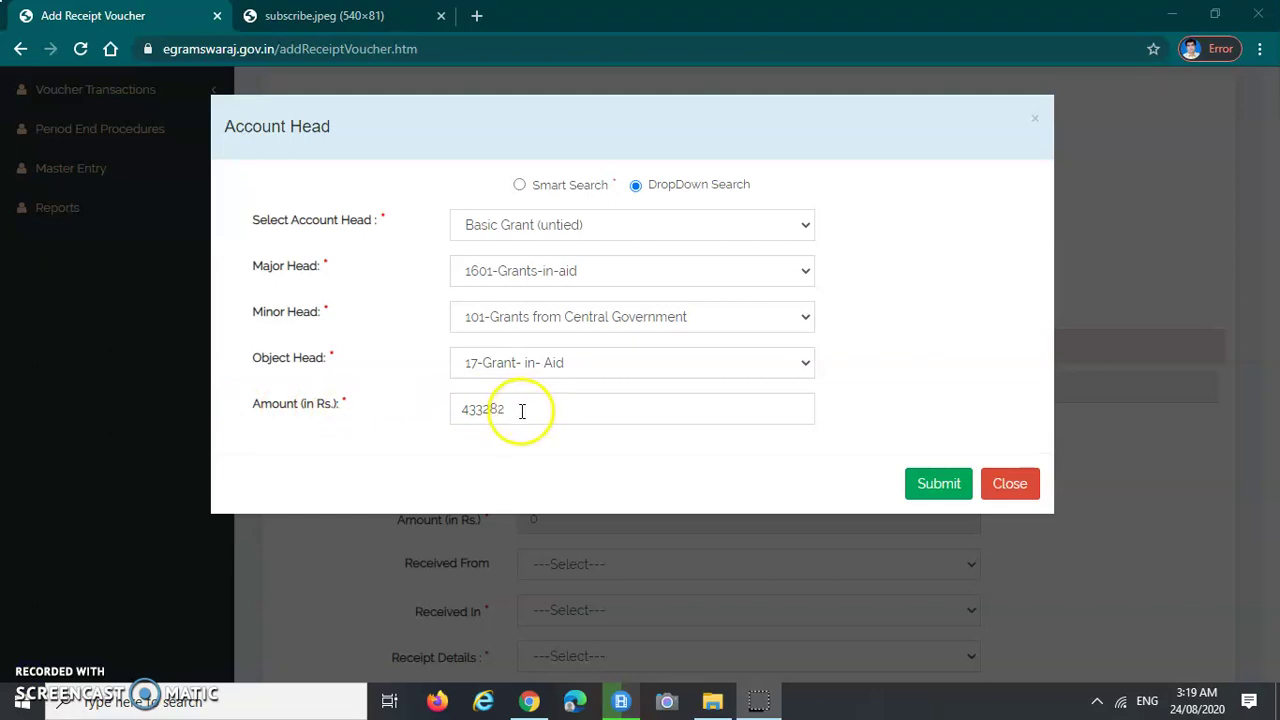
pyautogui.click(938, 488)
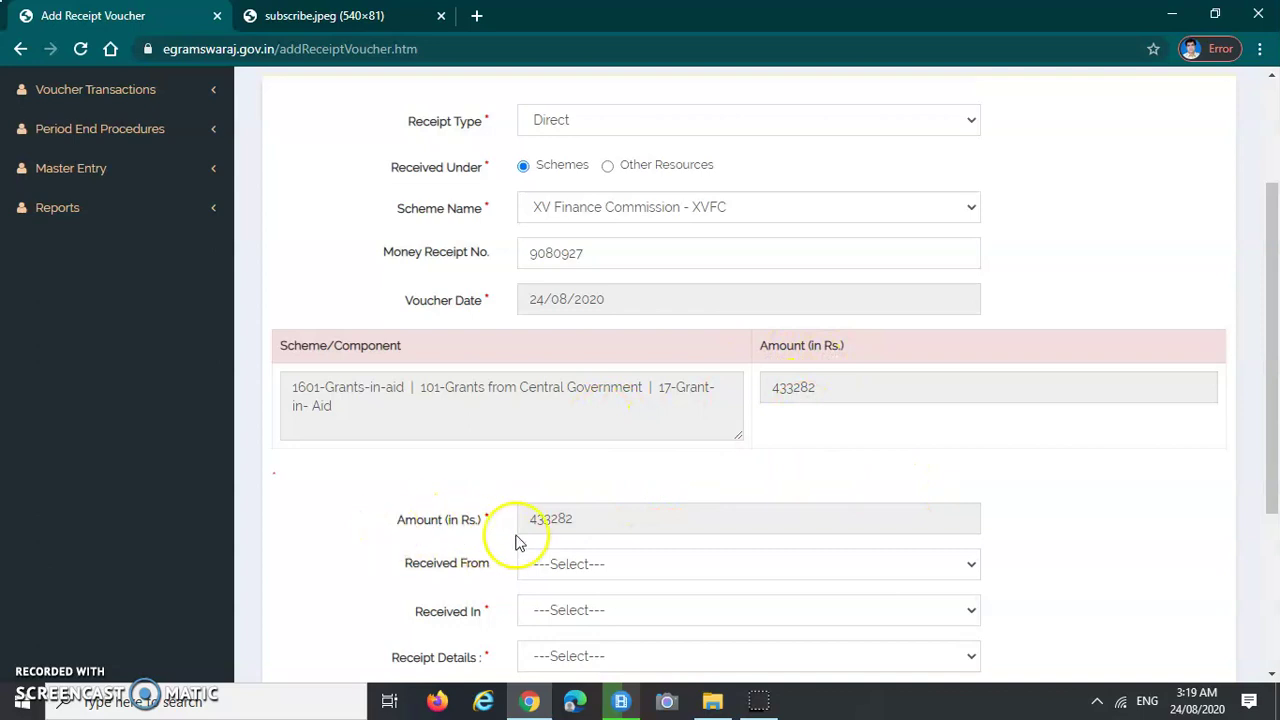
# - Set Received In to Bank for the receipt voucher
pyautogui.scroll(-1, 612, 525)
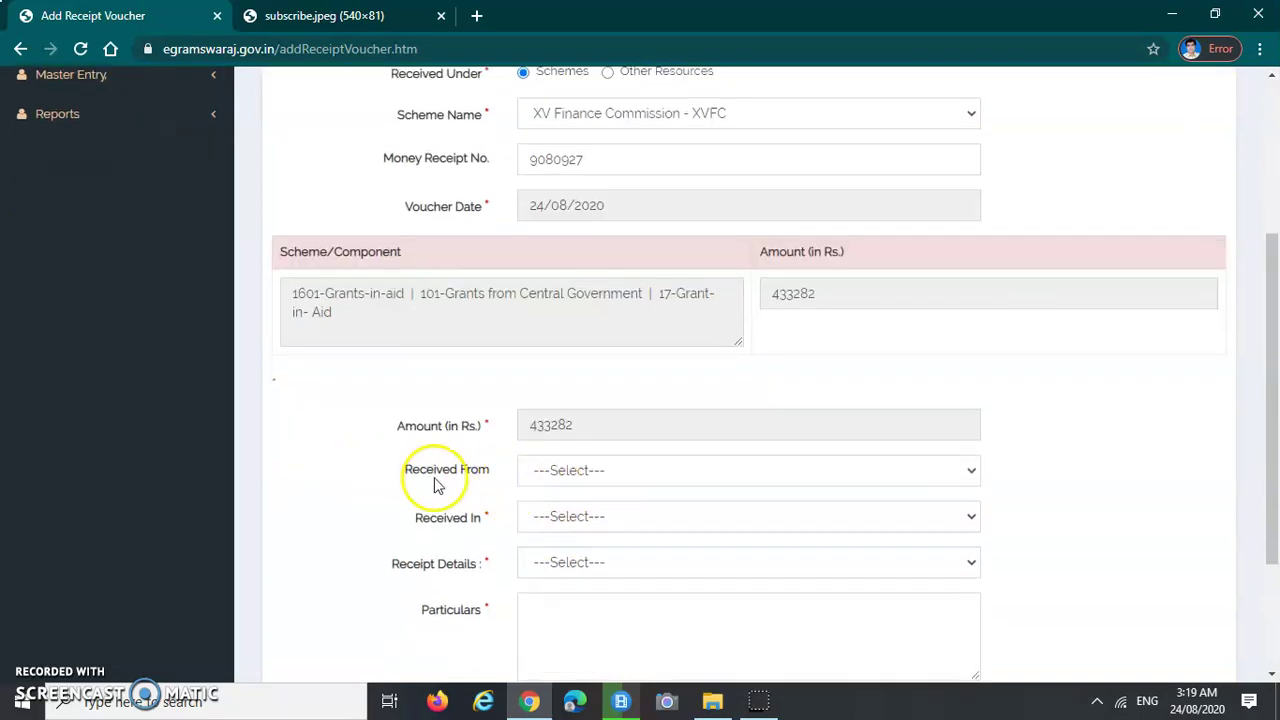
pyautogui.scroll(-1, 588, 480)
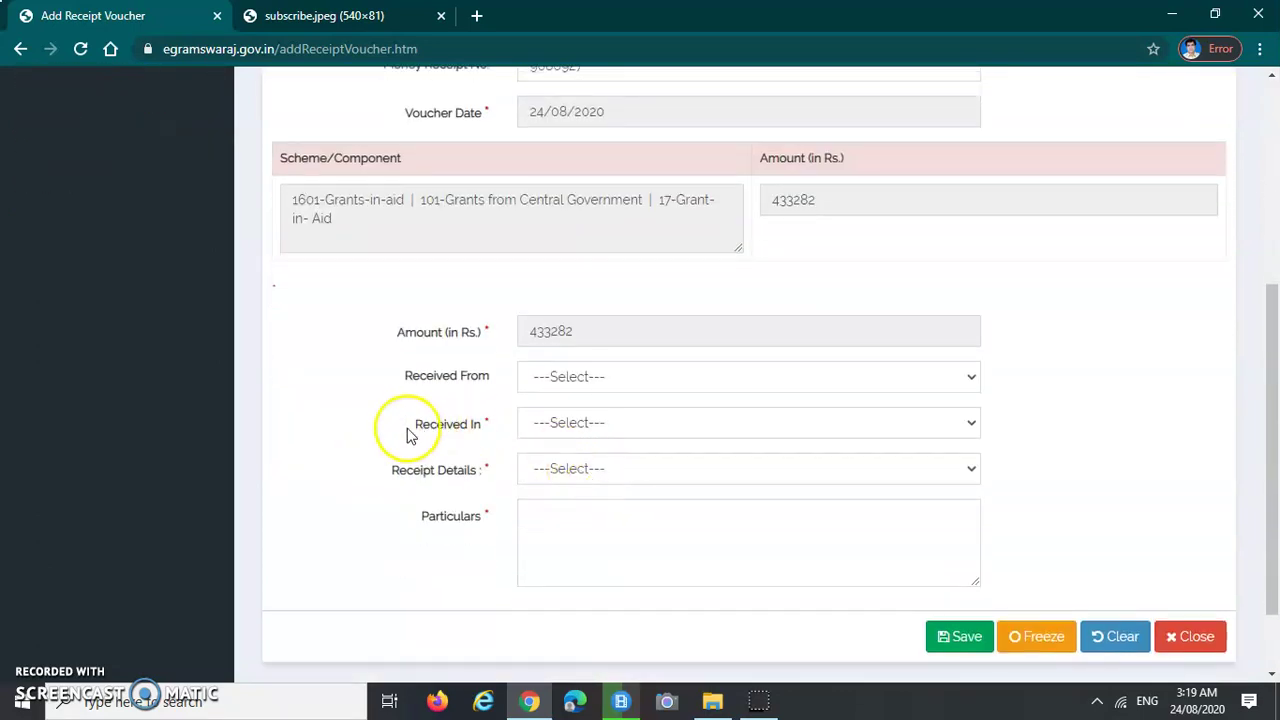
pyautogui.moveTo(408, 426); pyautogui.dragTo(481, 428)
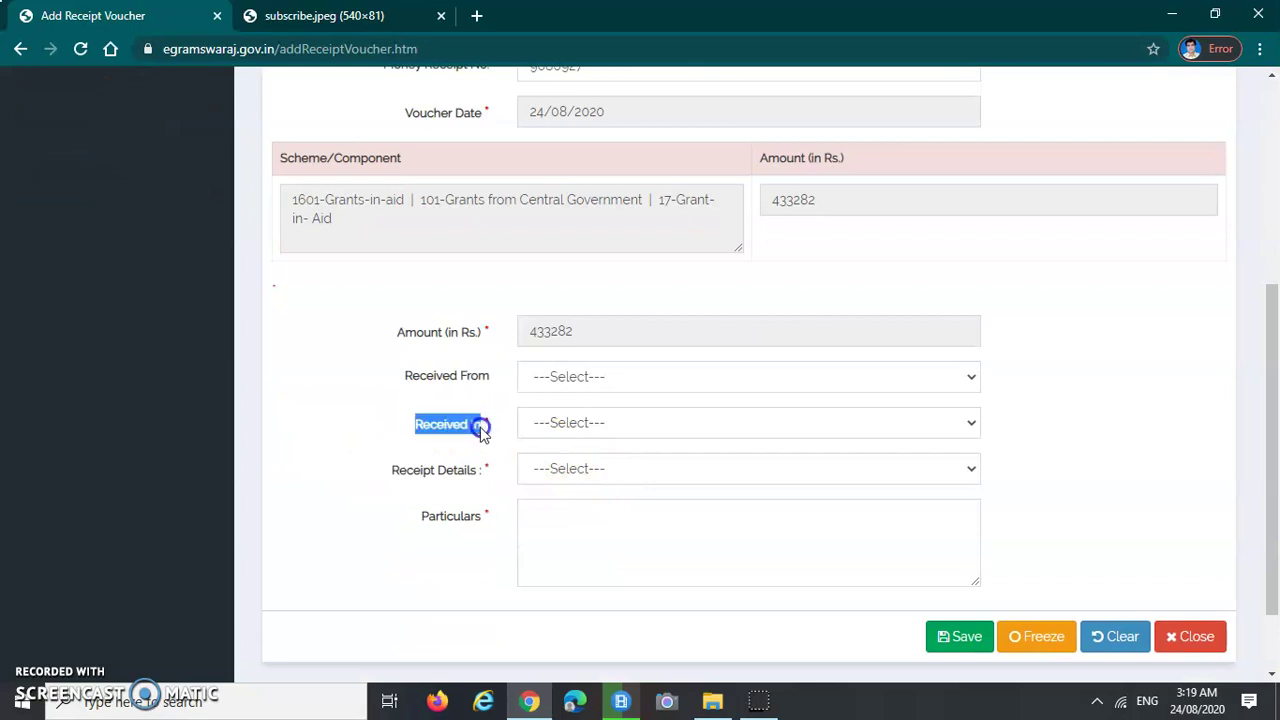
pyautogui.click(632, 423)
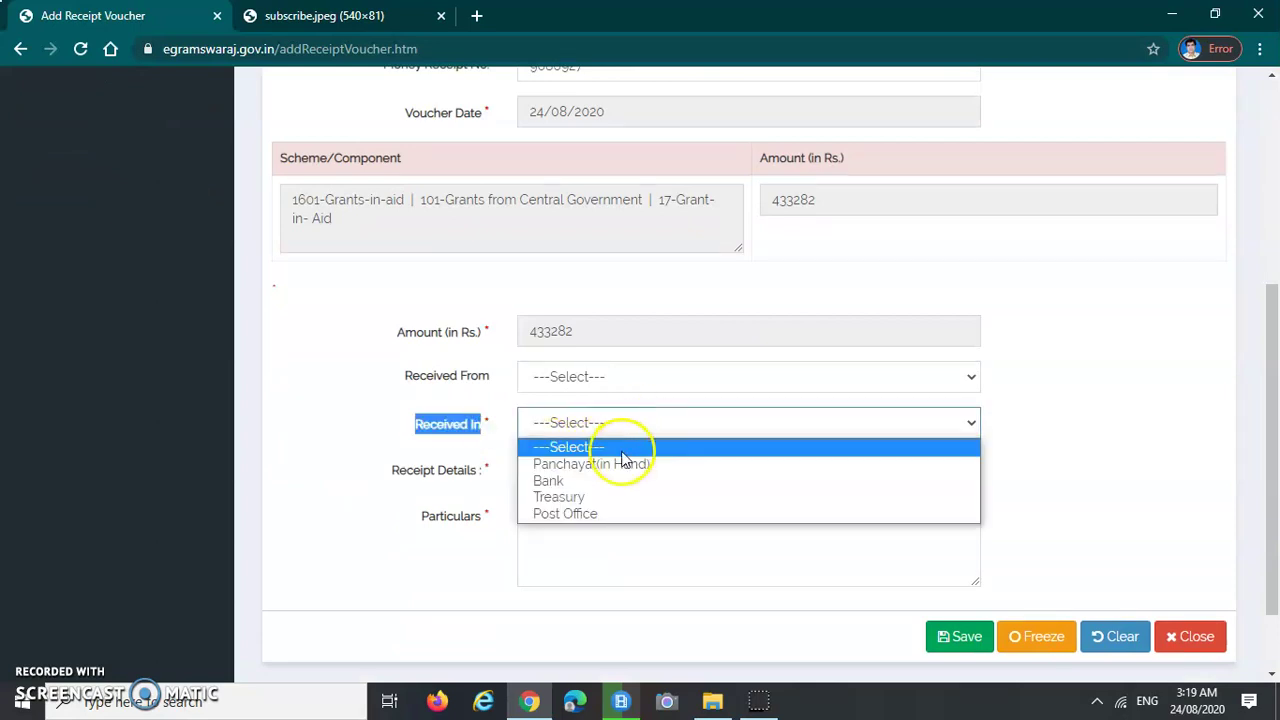
pyautogui.click(569, 481)
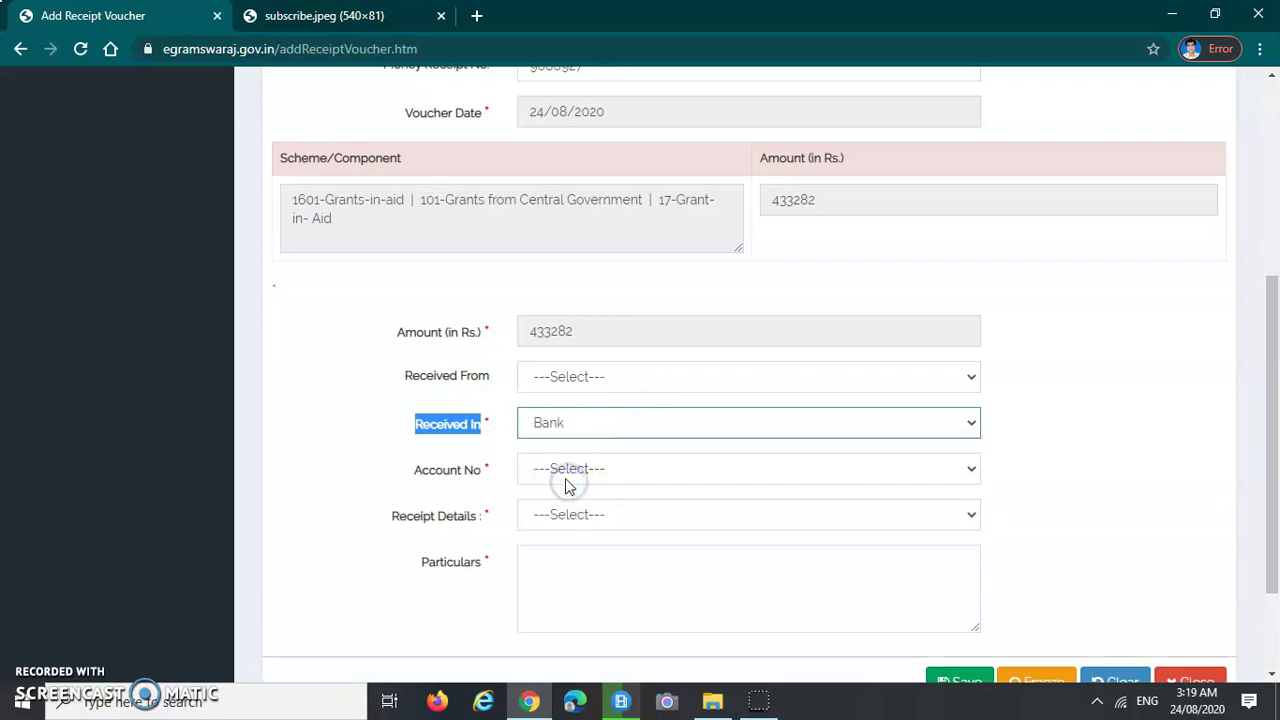
pyautogui.click(446, 442)
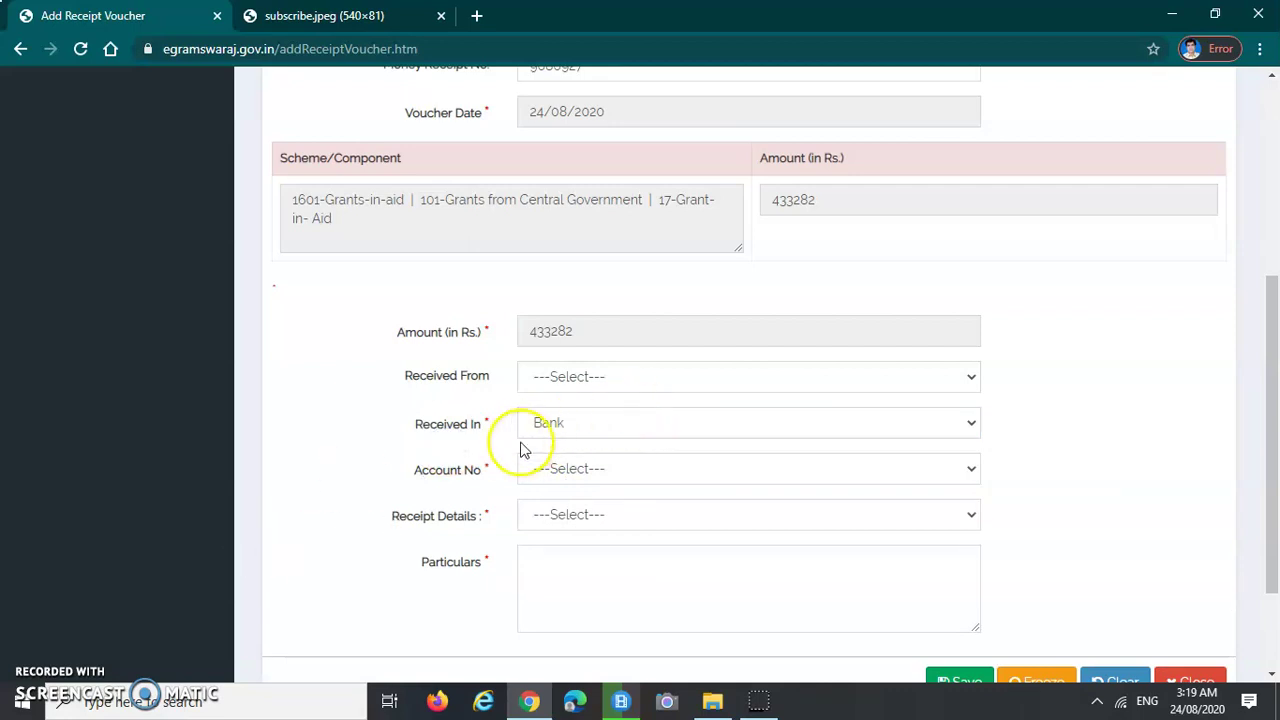
# - Choose the panchayat's listed bank account number as the account receiving the amount
pyautogui.moveTo(398, 487); pyautogui.dragTo(471, 478)
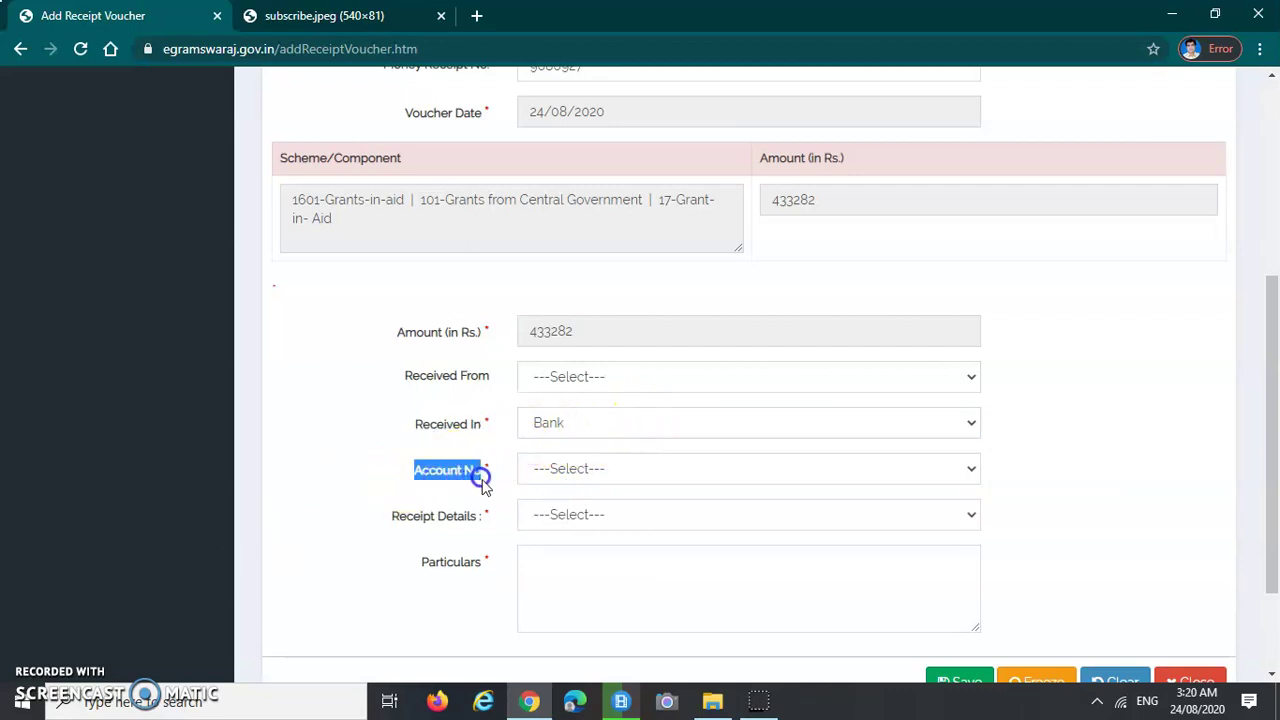
pyautogui.click(482, 485)
pyautogui.click(606, 470)
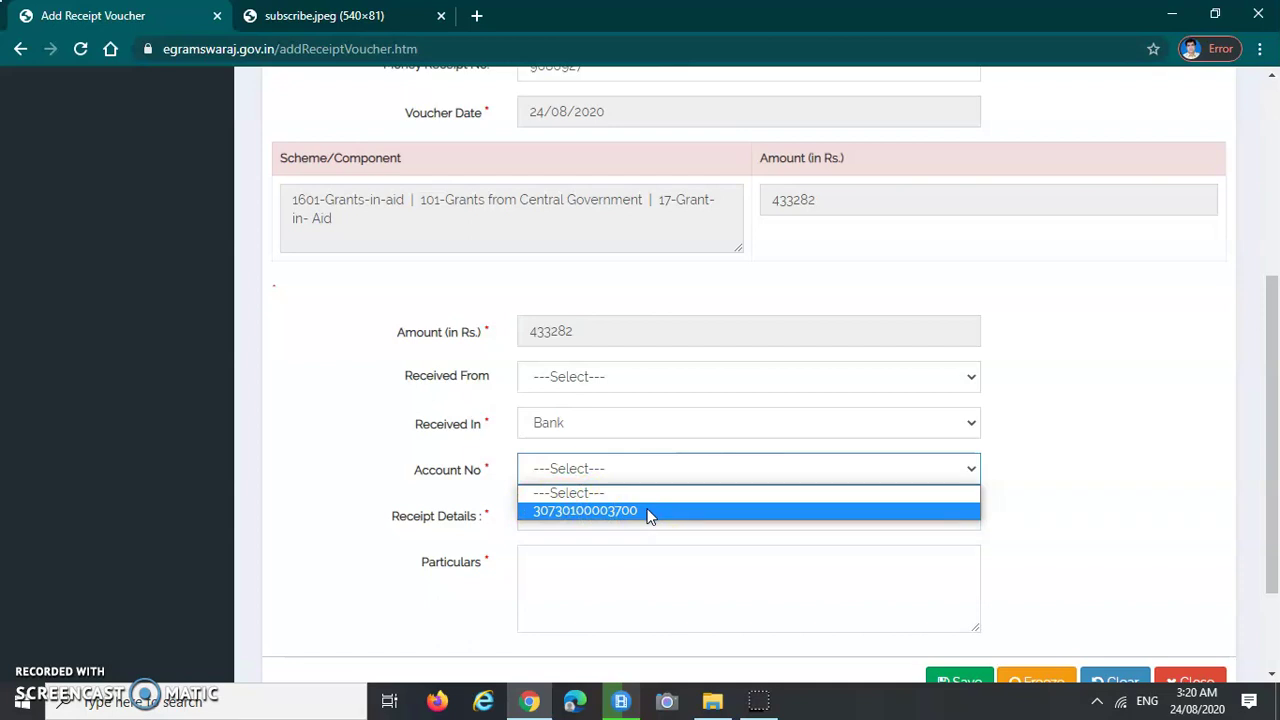
pyautogui.click(543, 486)
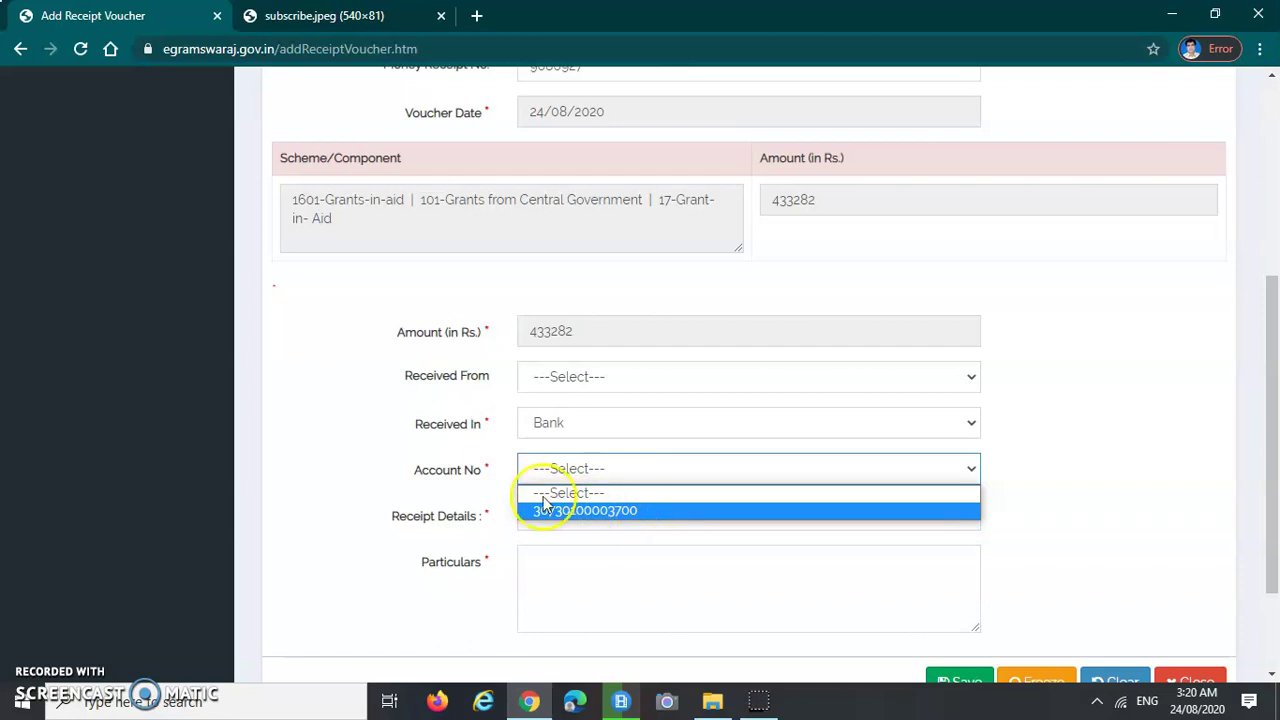
pyautogui.click(605, 512)
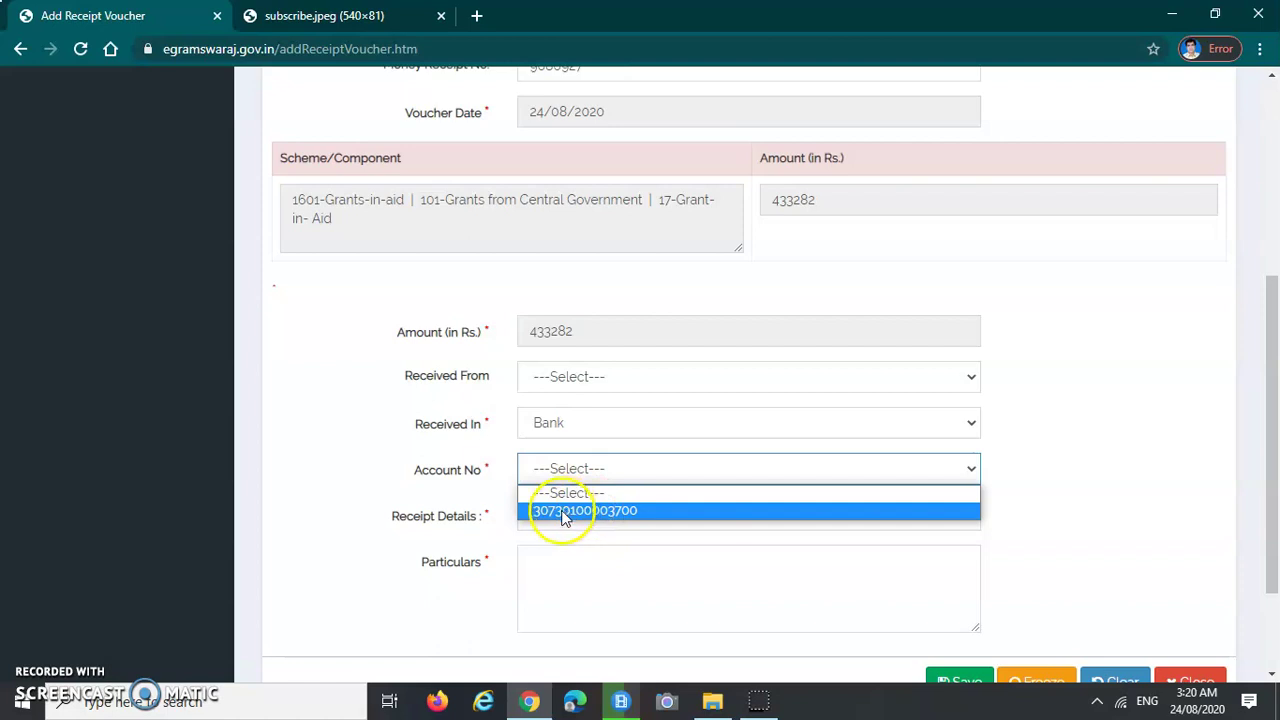
pyautogui.click(612, 511)
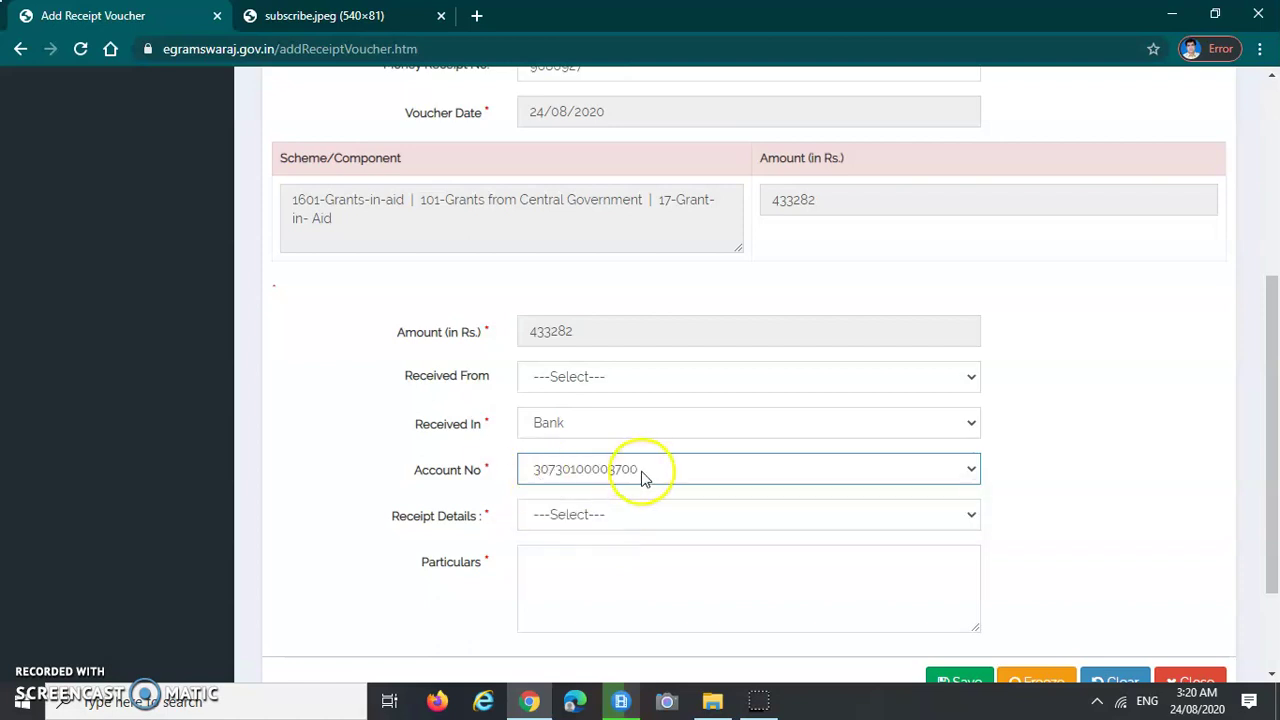
# - Set Receipt Details of the voucher to Letter Advice
pyautogui.moveTo(380, 514); pyautogui.dragTo(506, 517)
pyautogui.click(470, 535)
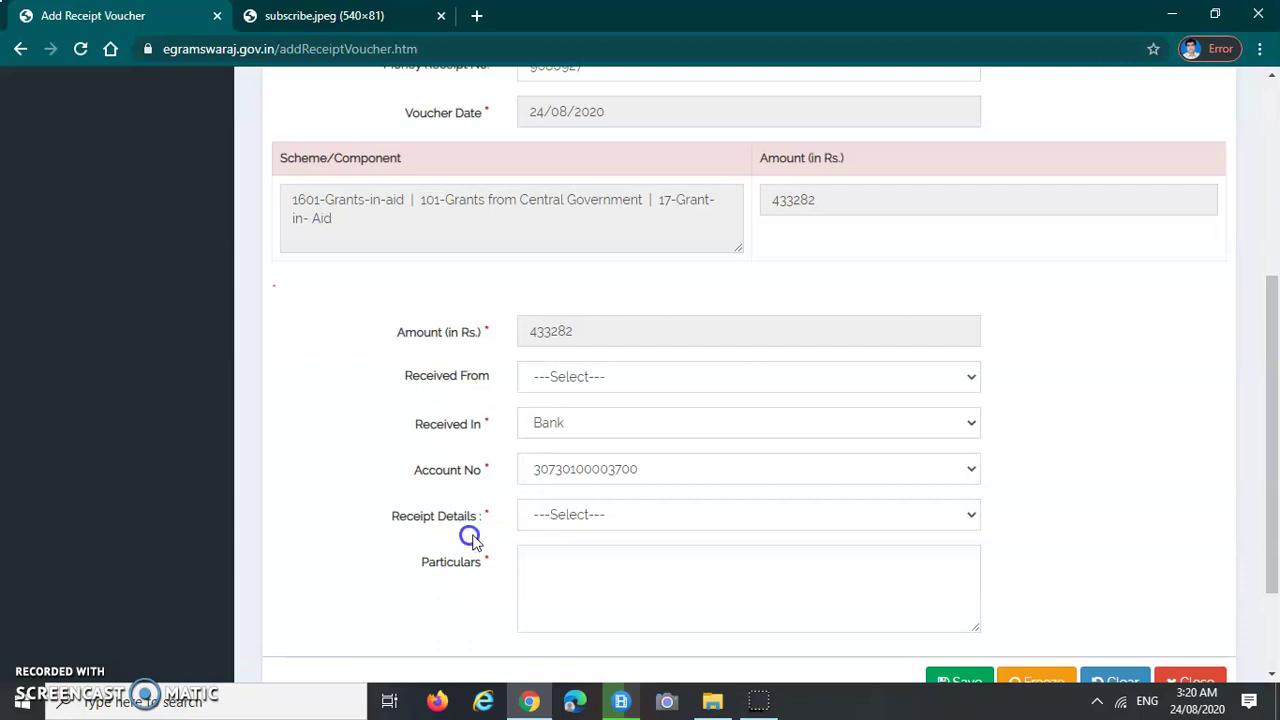
pyautogui.click(616, 518)
pyautogui.click(615, 515)
pyautogui.click(621, 514)
pyautogui.scroll(-1, 616, 523)
pyautogui.click(608, 423)
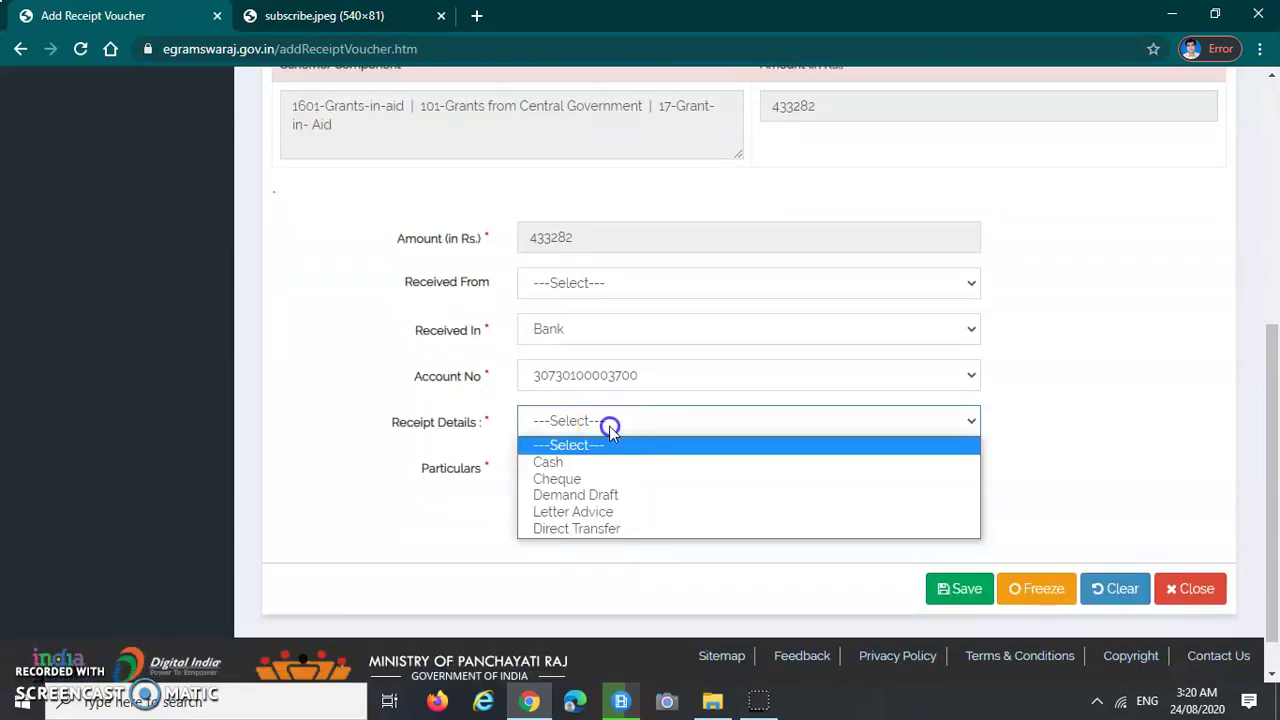
pyautogui.click(612, 511)
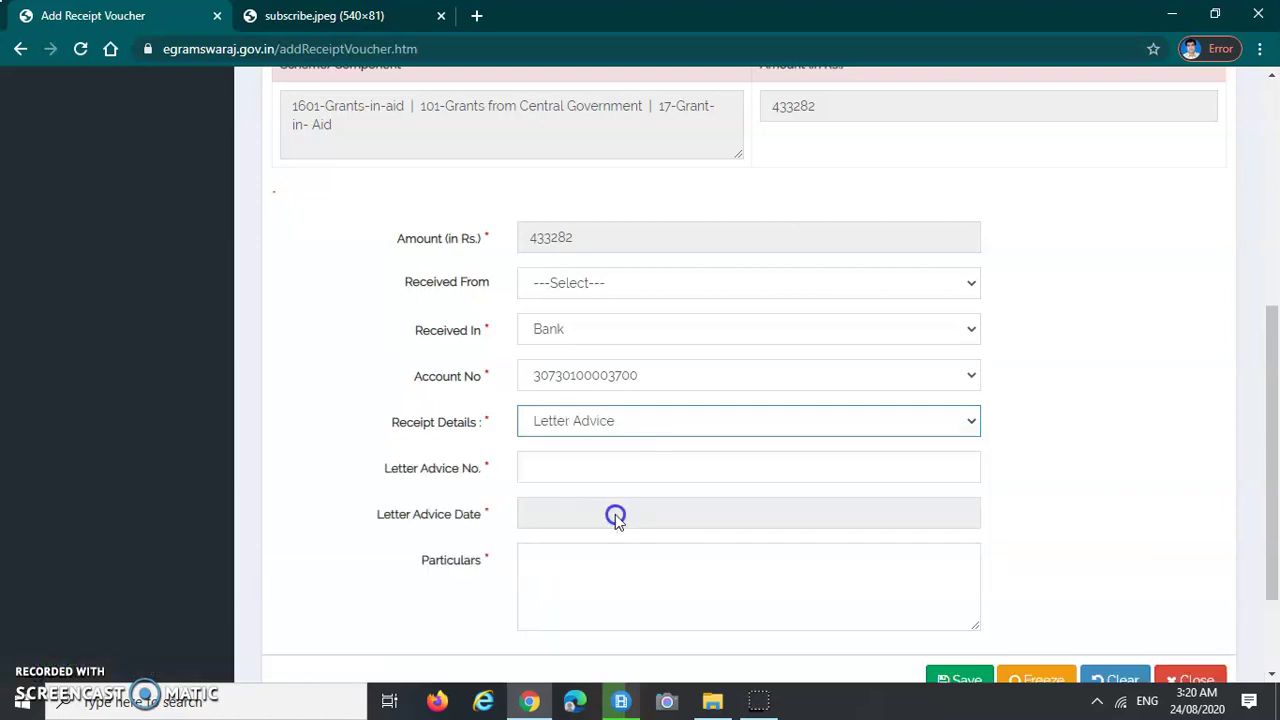
# - Enter 080927 as the Letter Advice No. of the voucher
pyautogui.moveTo(371, 471); pyautogui.dragTo(480, 463)
pyautogui.click(483, 468)
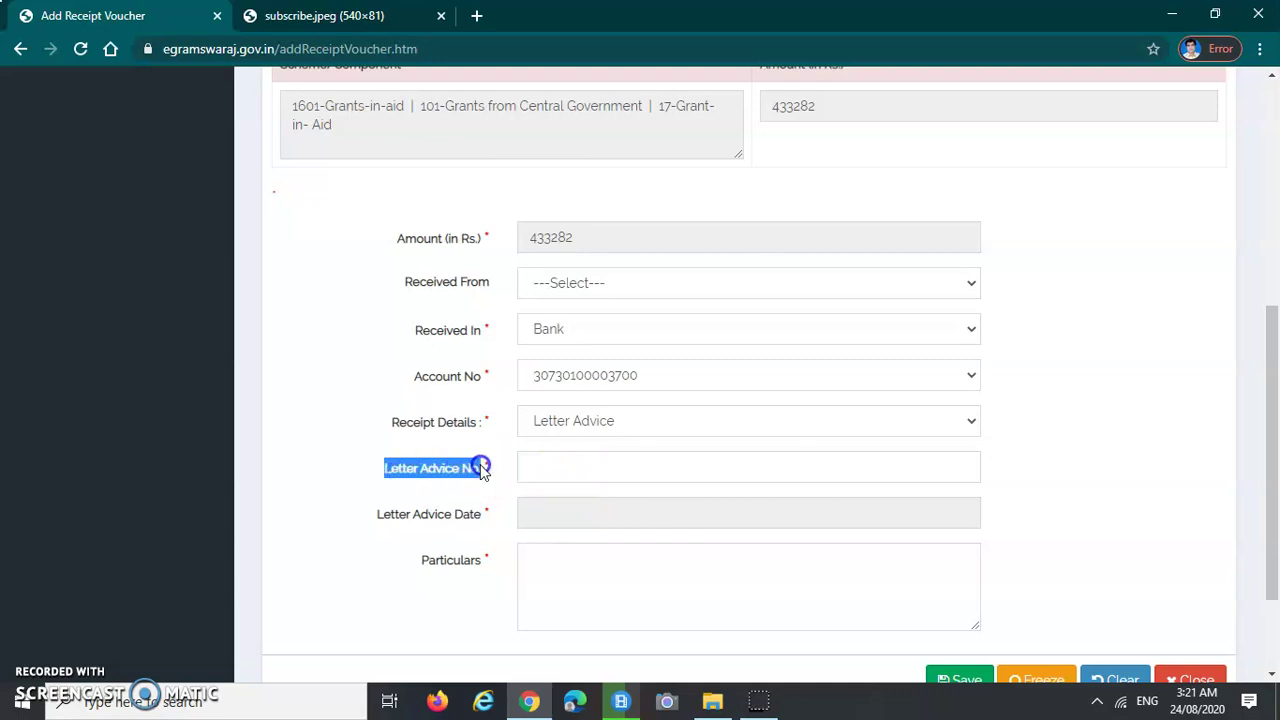
pyautogui.click(577, 466)
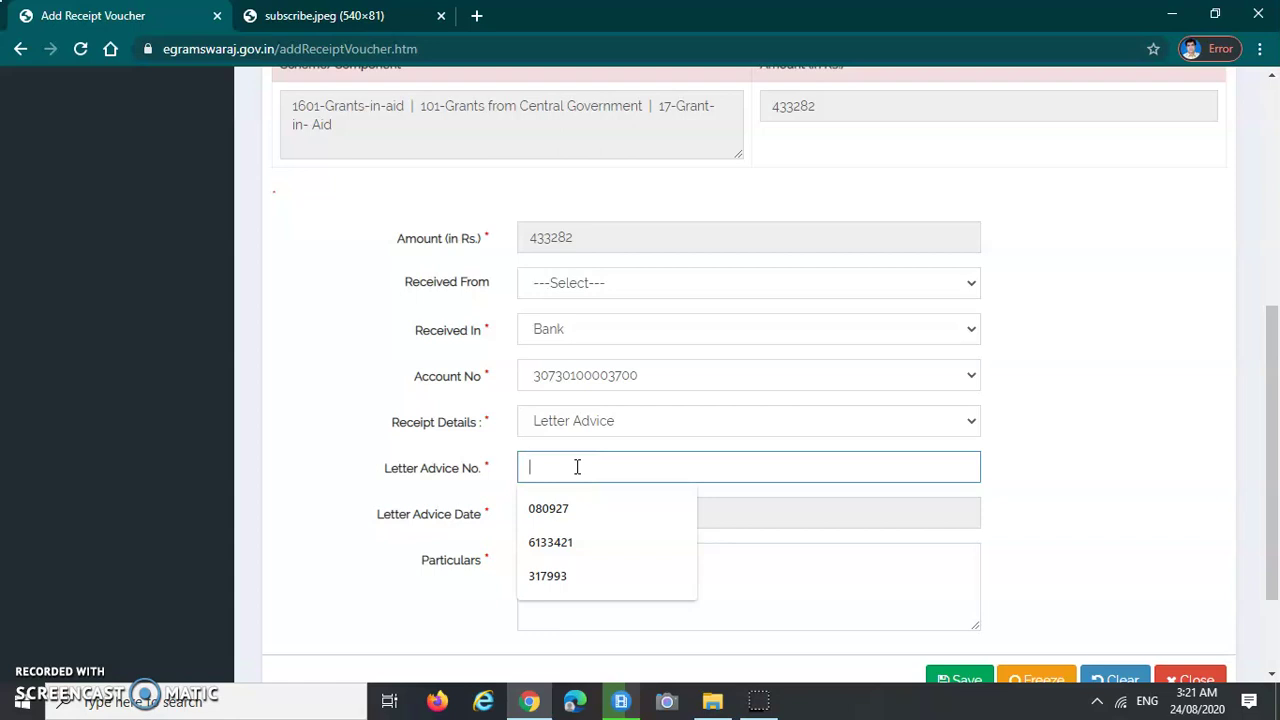
pyautogui.write('080927')
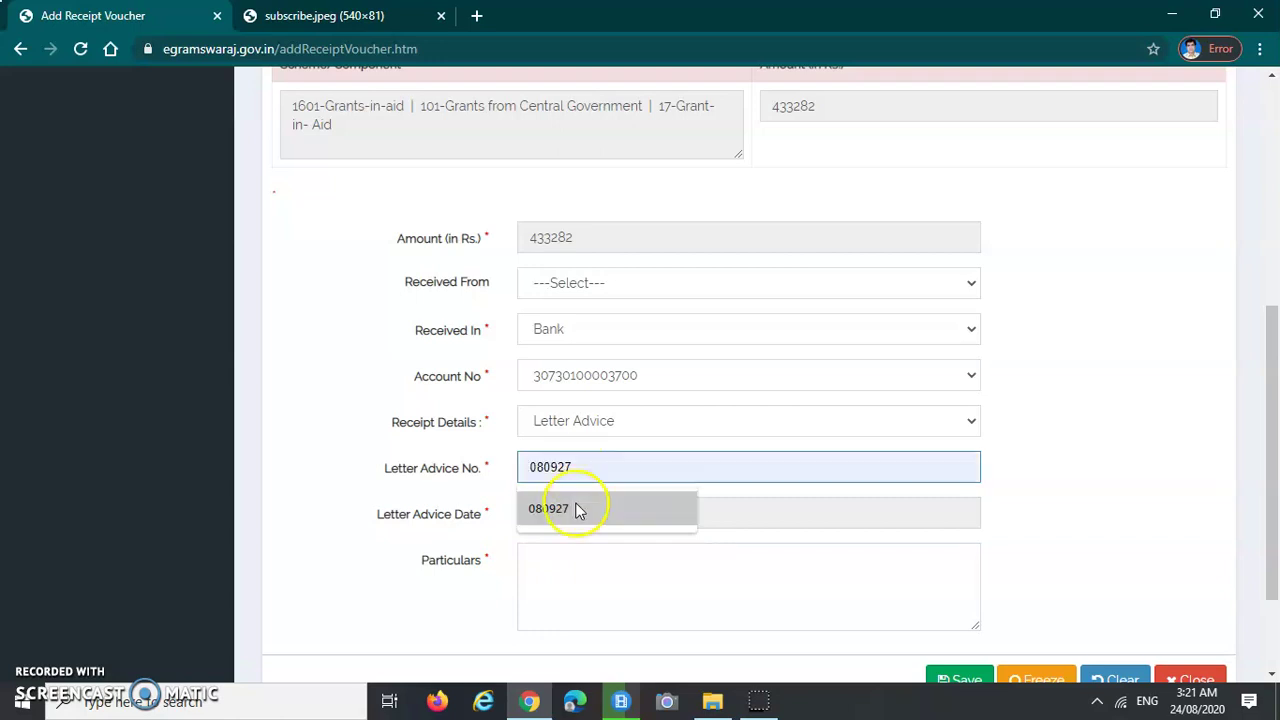
pyautogui.click(571, 509)
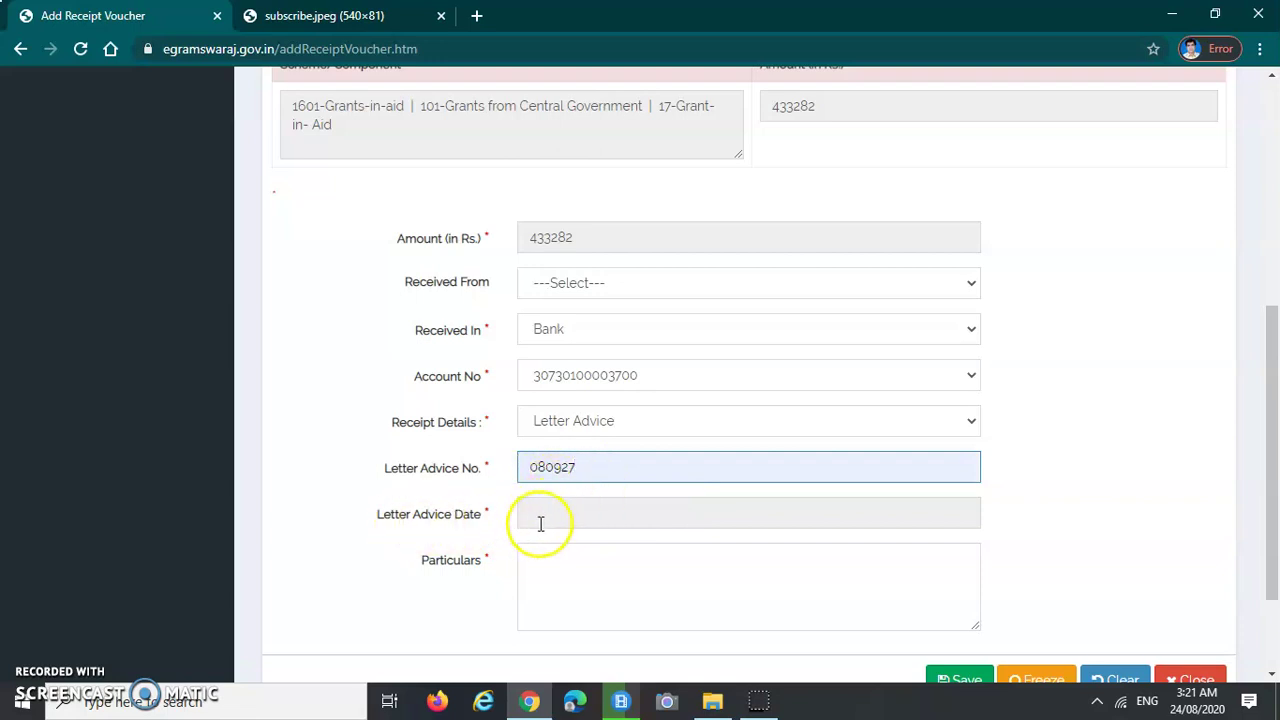
# - Set the Letter Advice Date of the receipt voucher to 06/08/2020
pyautogui.doubleClick(395, 514)
pyautogui.click(491, 514)
pyautogui.click(544, 513)
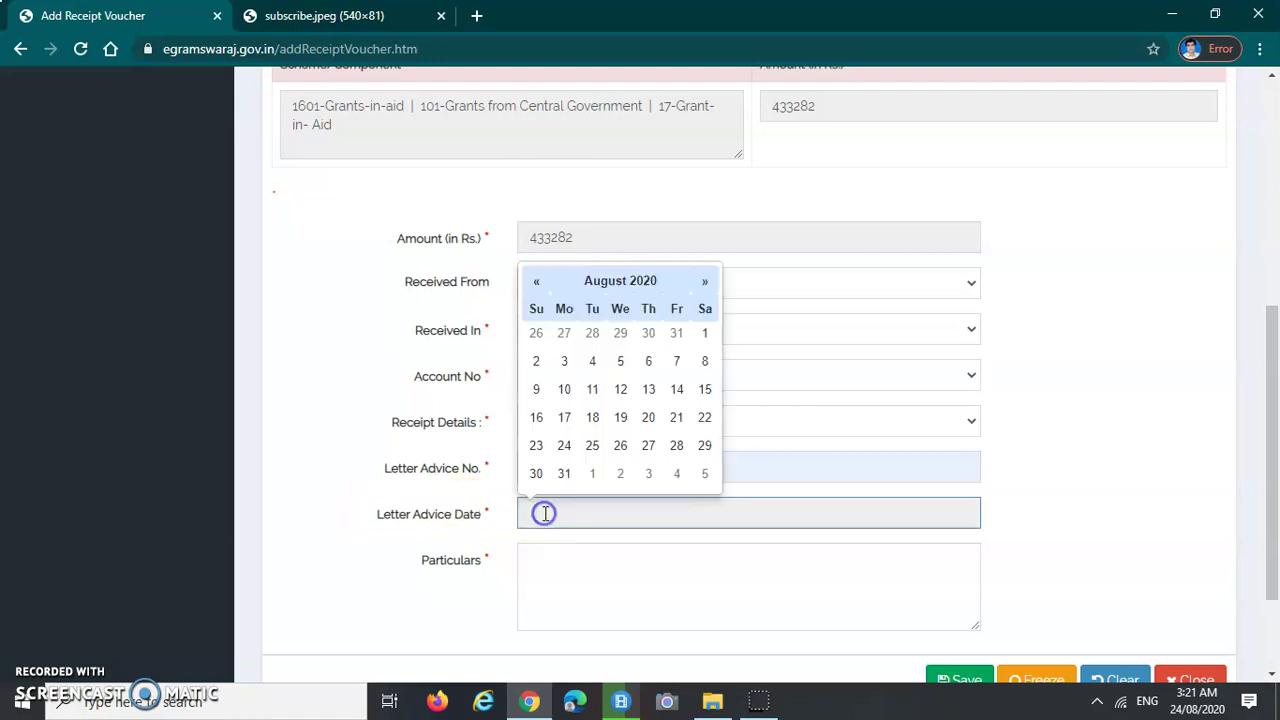
pyautogui.click(648, 363)
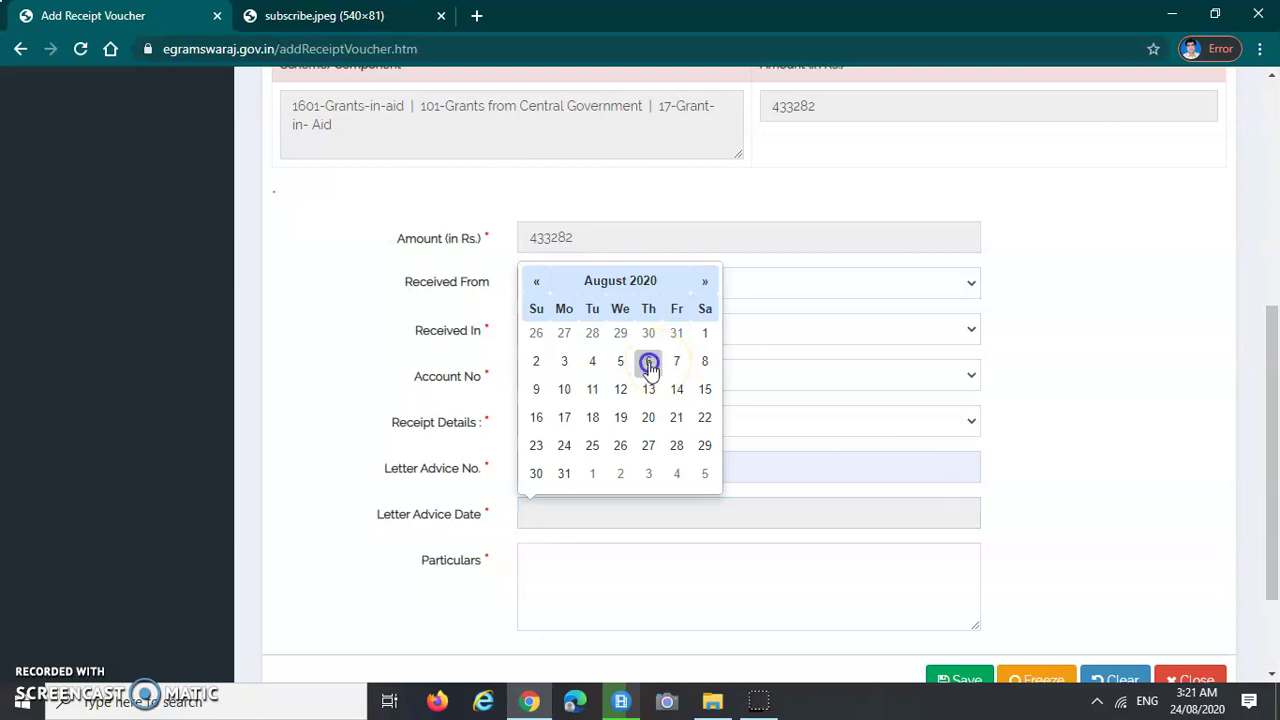
pyautogui.click(1051, 449)
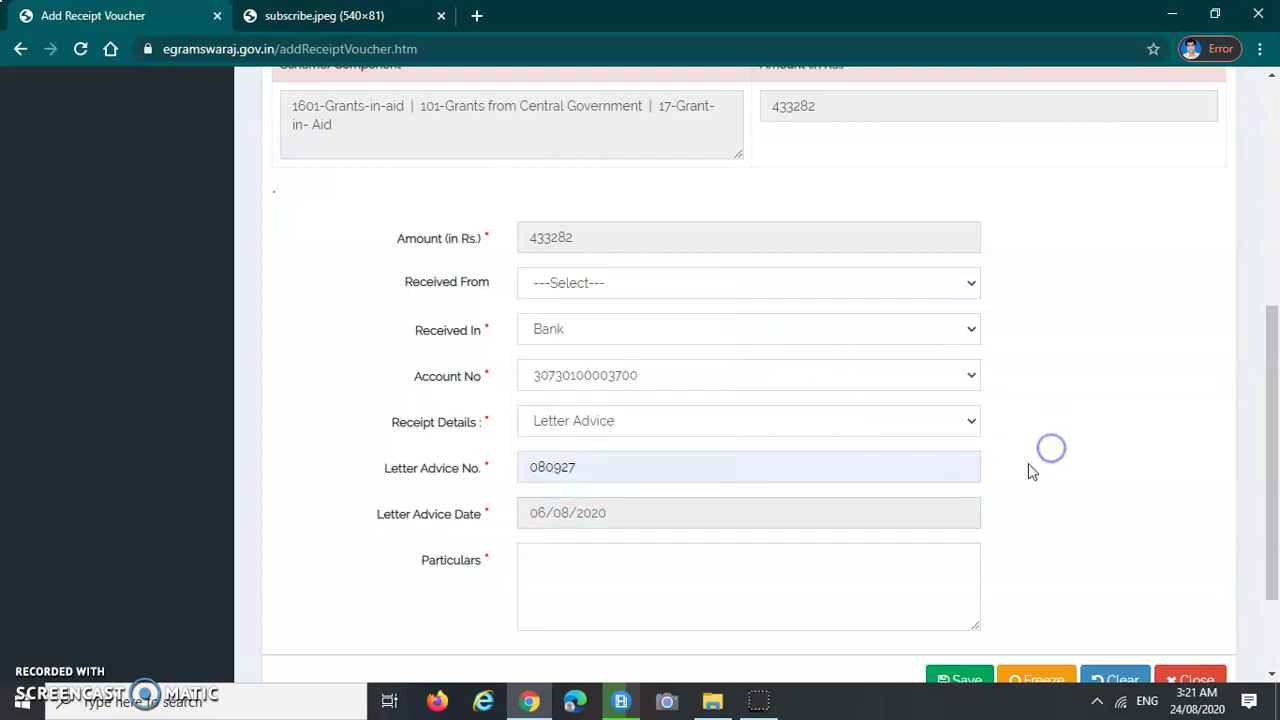
# - Enter "XV FINANCE COMMISSION BASIC GRANT UNTIED FUND" as the Particulars of the receipt voucher
pyautogui.scroll(-1, 576, 525)
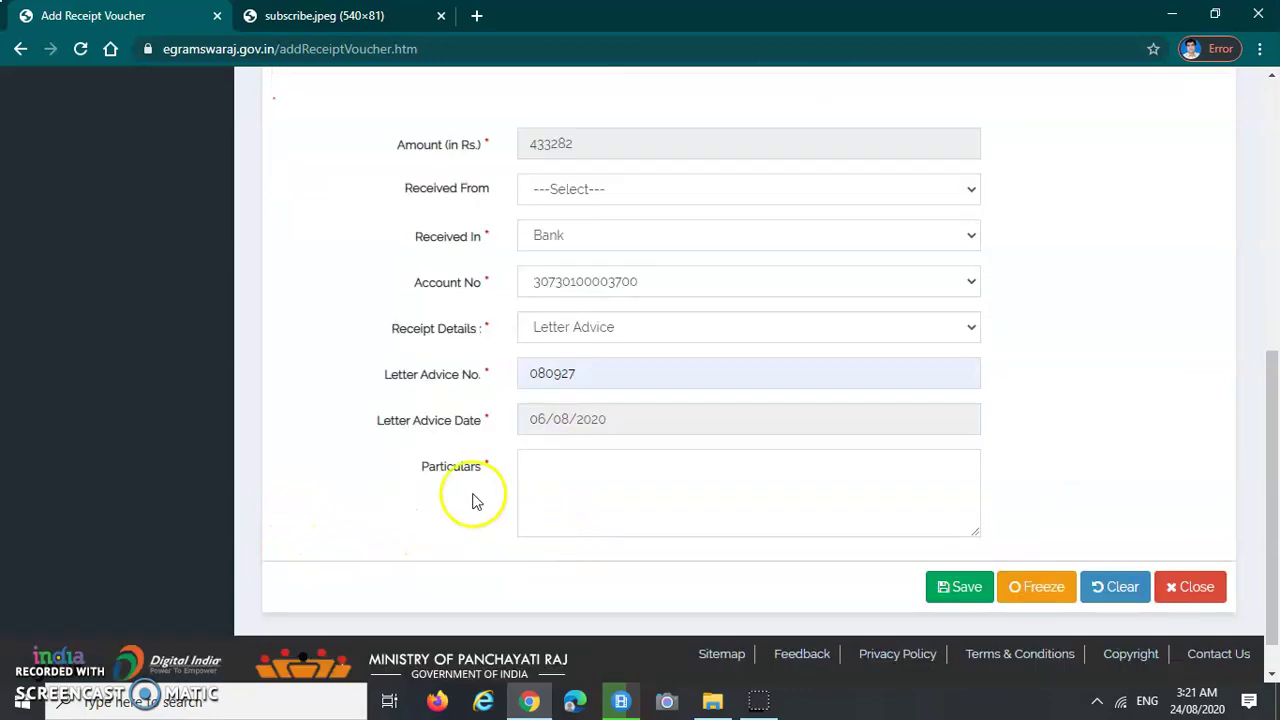
pyautogui.click(555, 487)
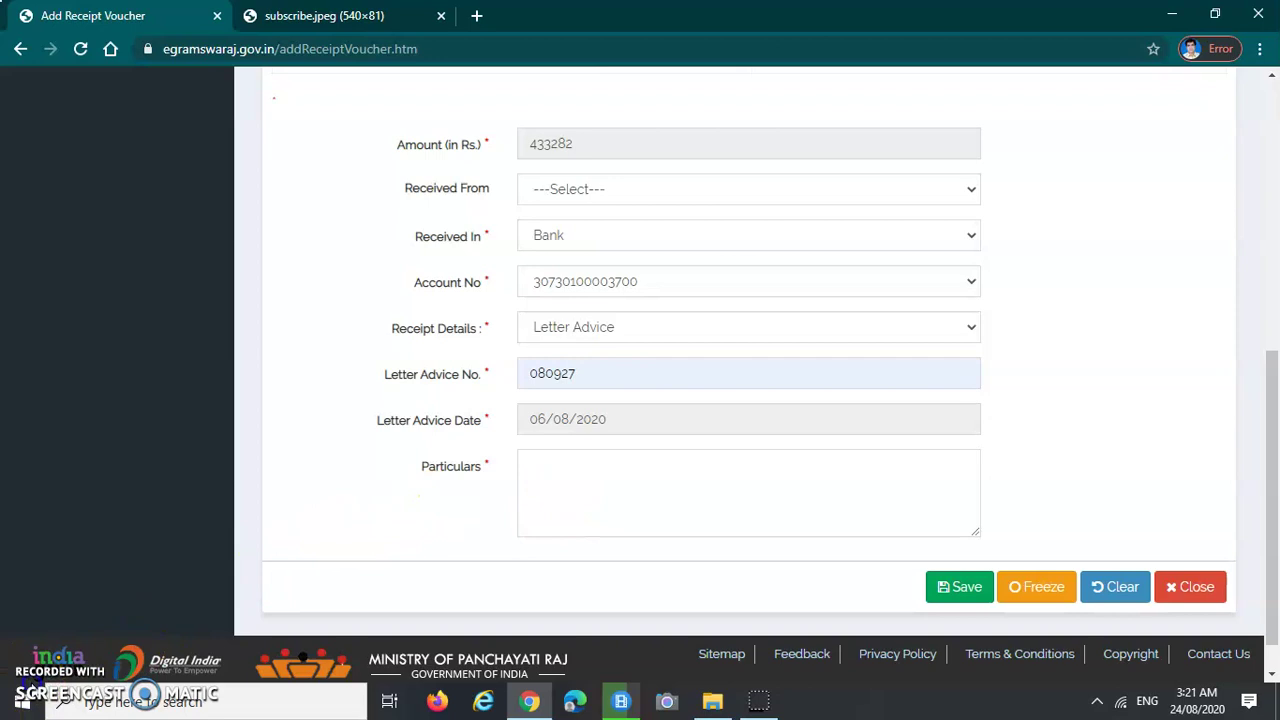
pyautogui.write('XV FINANCE COMMISSION BASIC GRANT UNTIED FUND')
pyautogui.moveTo(416, 477); pyautogui.dragTo(483, 471)
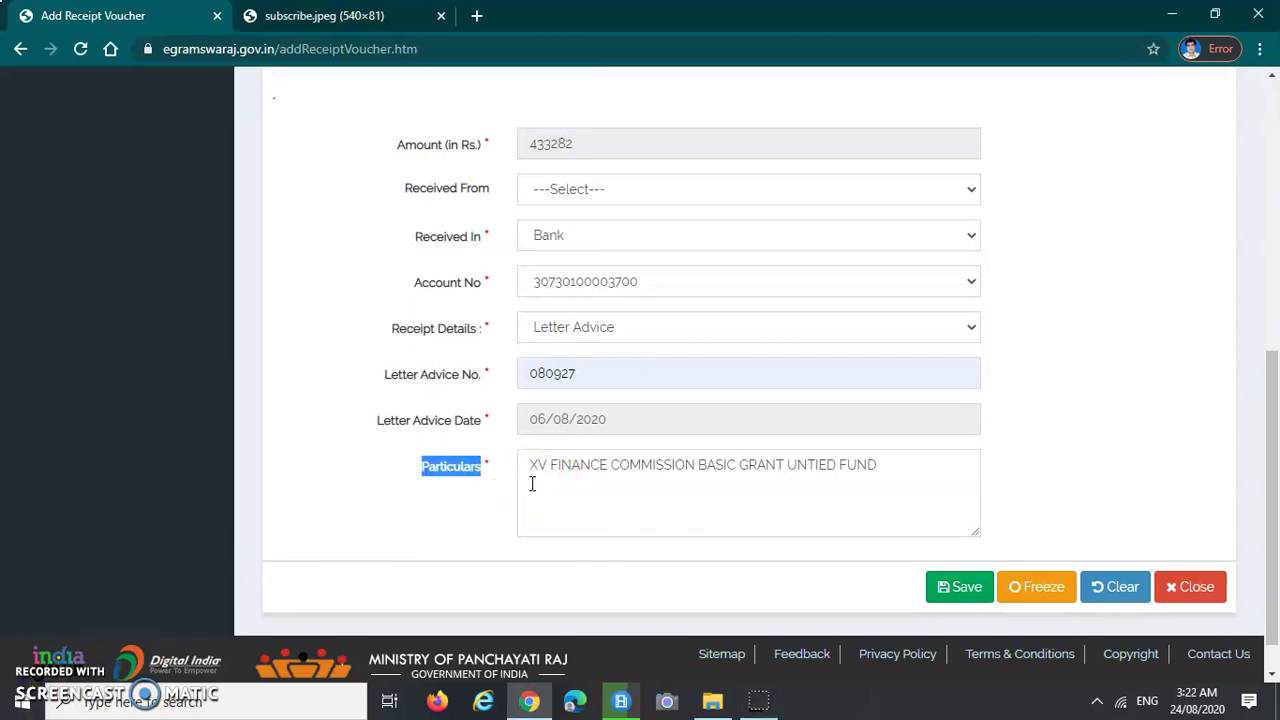
pyautogui.moveTo(530, 471); pyautogui.dragTo(550, 468)
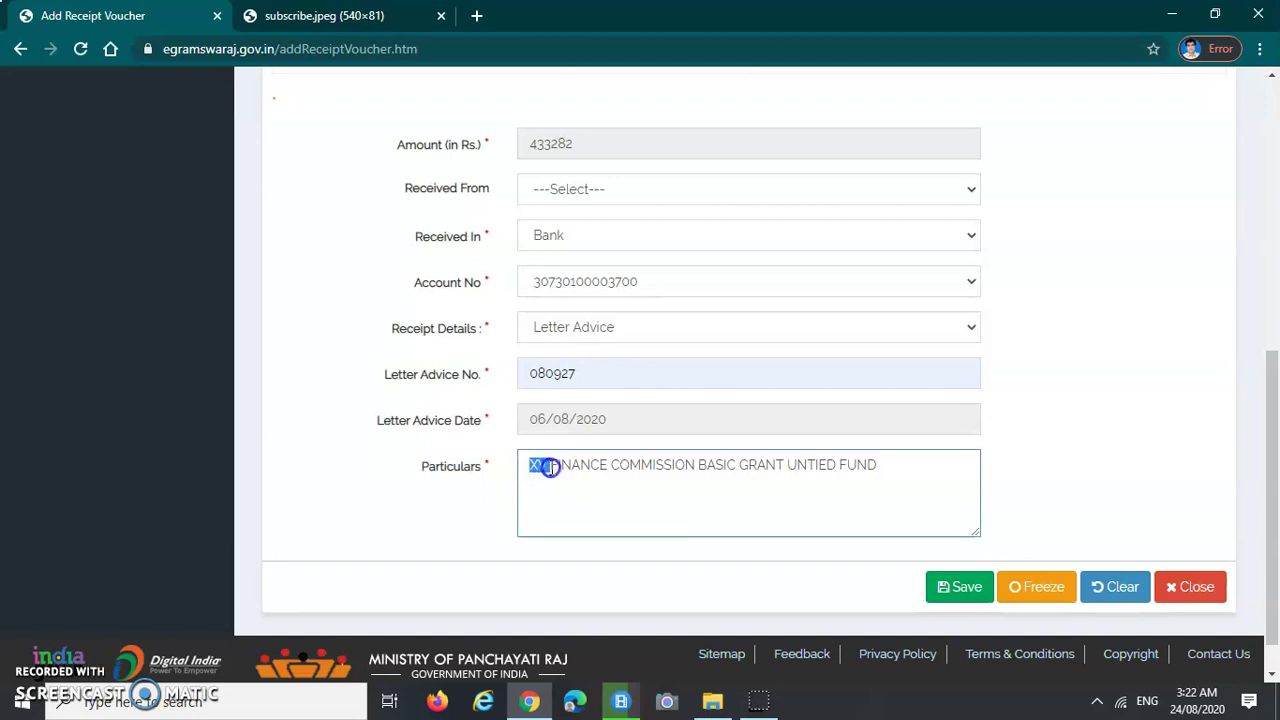
pyautogui.click(553, 468)
pyautogui.moveTo(556, 468); pyautogui.dragTo(675, 462)
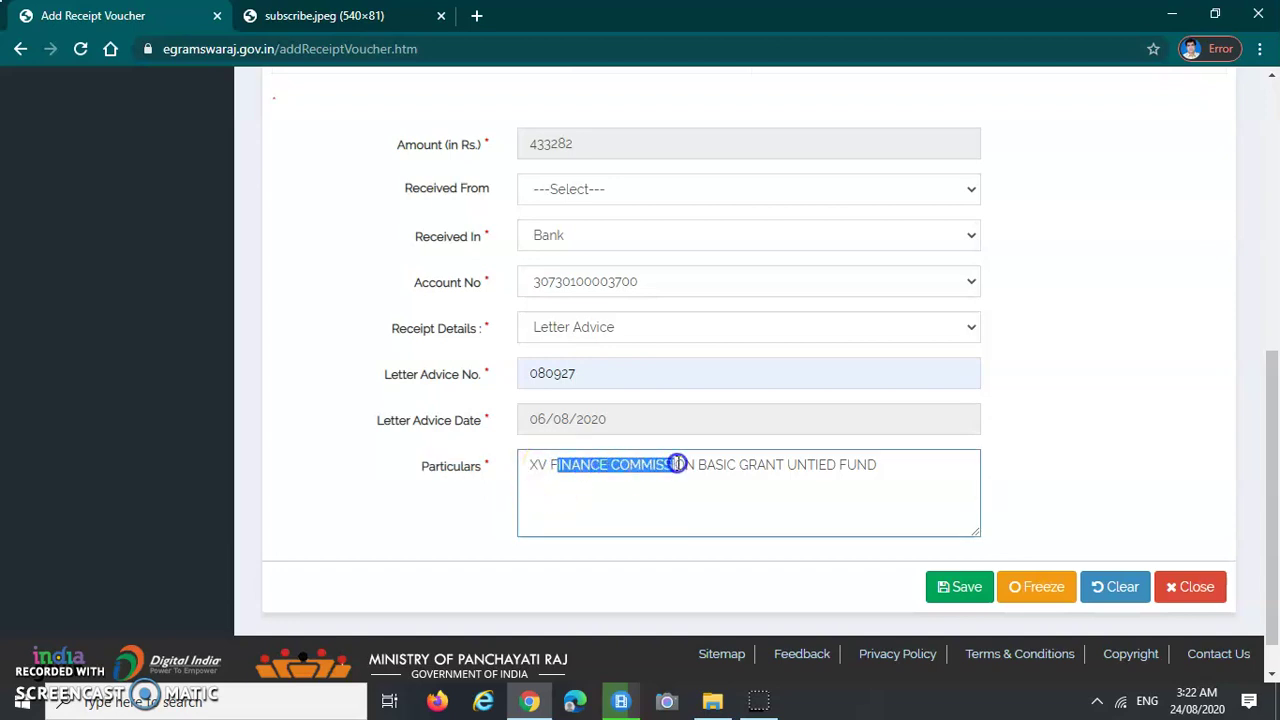
pyautogui.moveTo(530, 468); pyautogui.dragTo(903, 471)
pyautogui.doubleClick(903, 472)
pyautogui.click(903, 472)
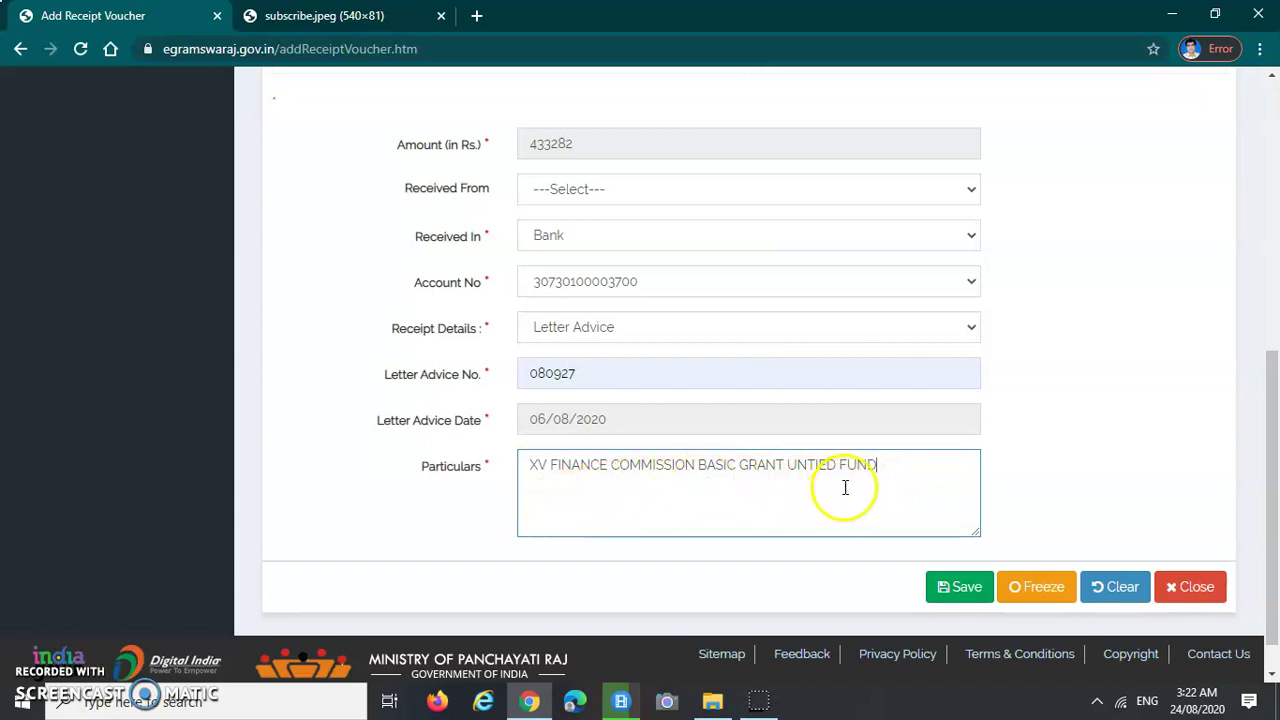
# - Review all entries of the completed receipt voucher and freeze it
pyautogui.scroll(4, 895, 474)
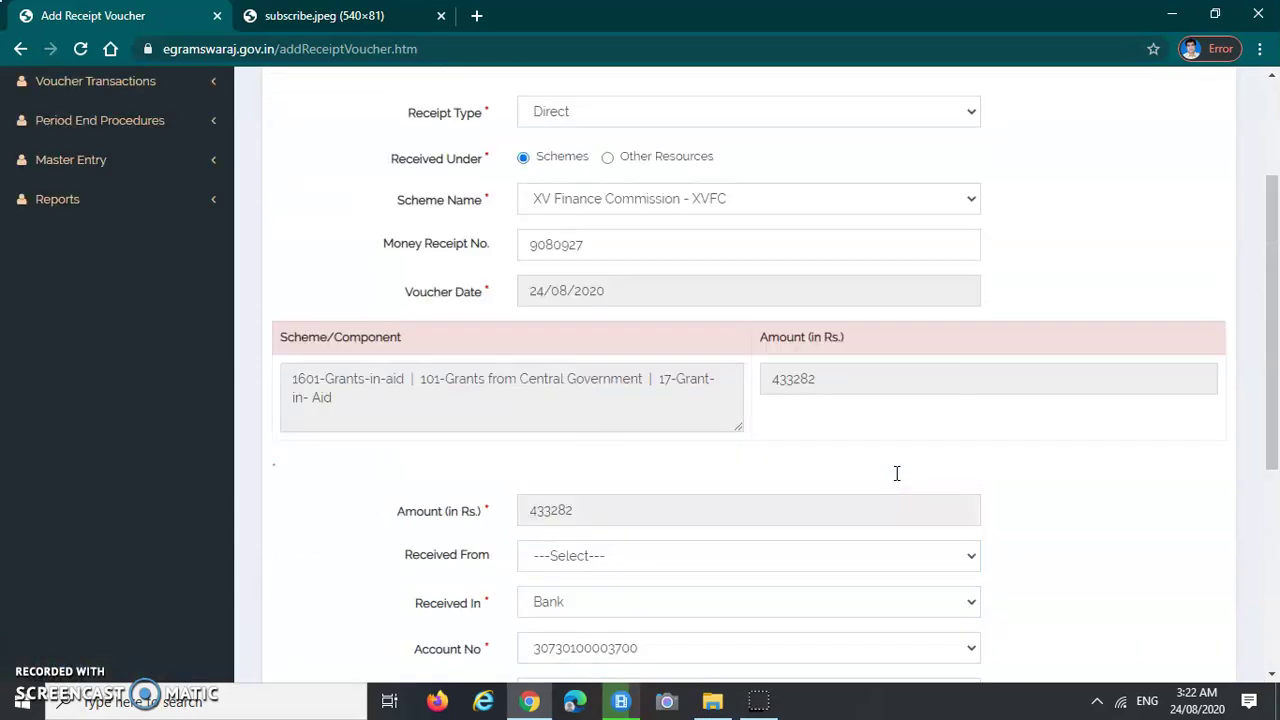
pyautogui.scroll(2, 895, 473)
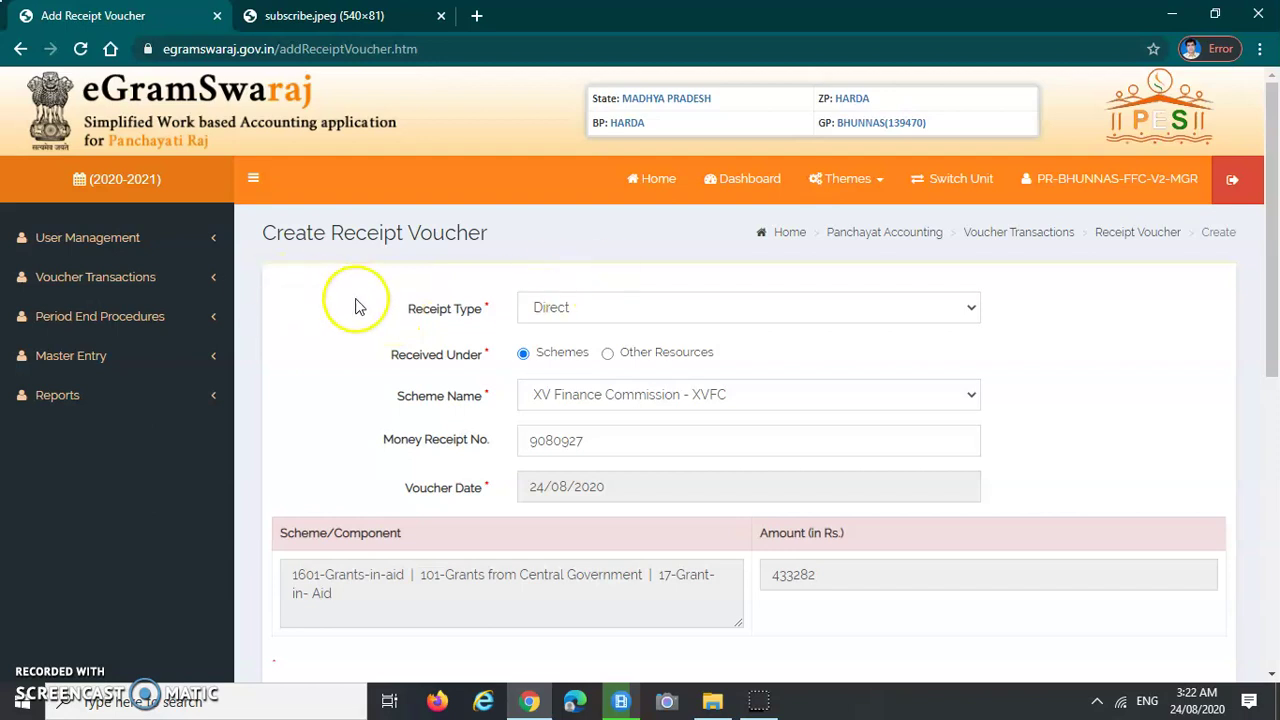
pyautogui.scroll(-2, 401, 373)
pyautogui.scroll(-3, 500, 378)
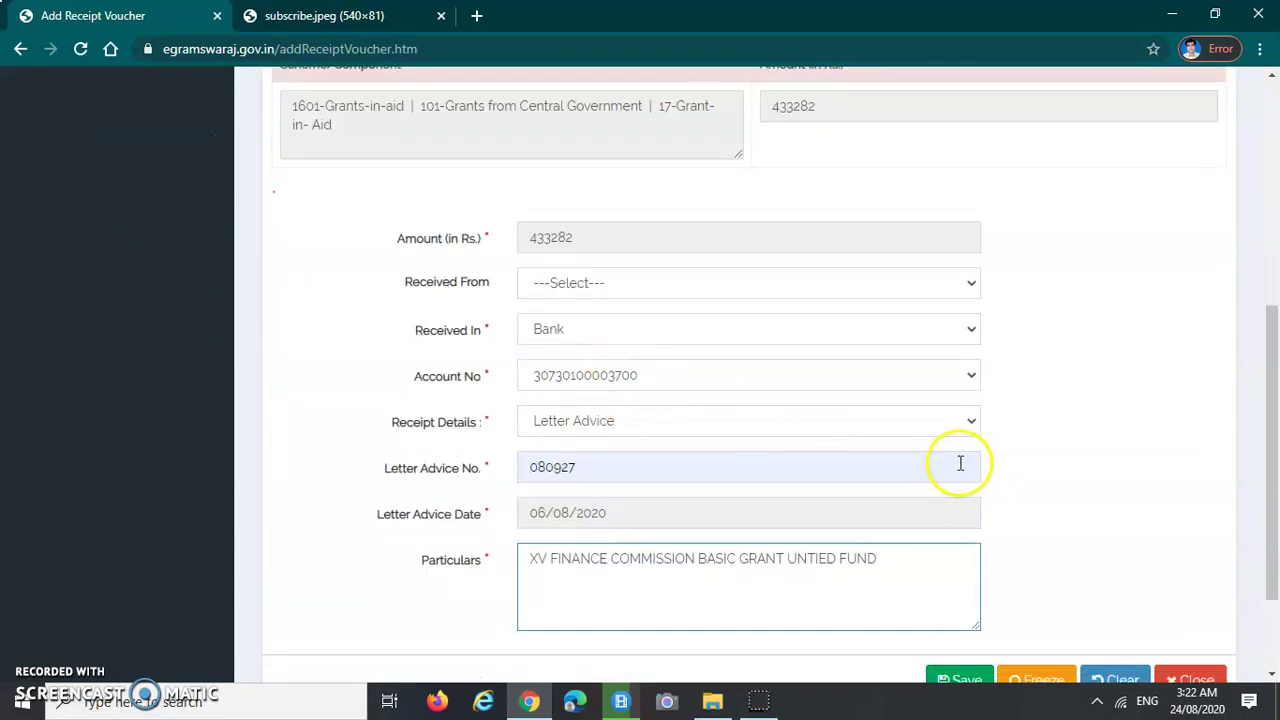
pyautogui.scroll(-2, 960, 460)
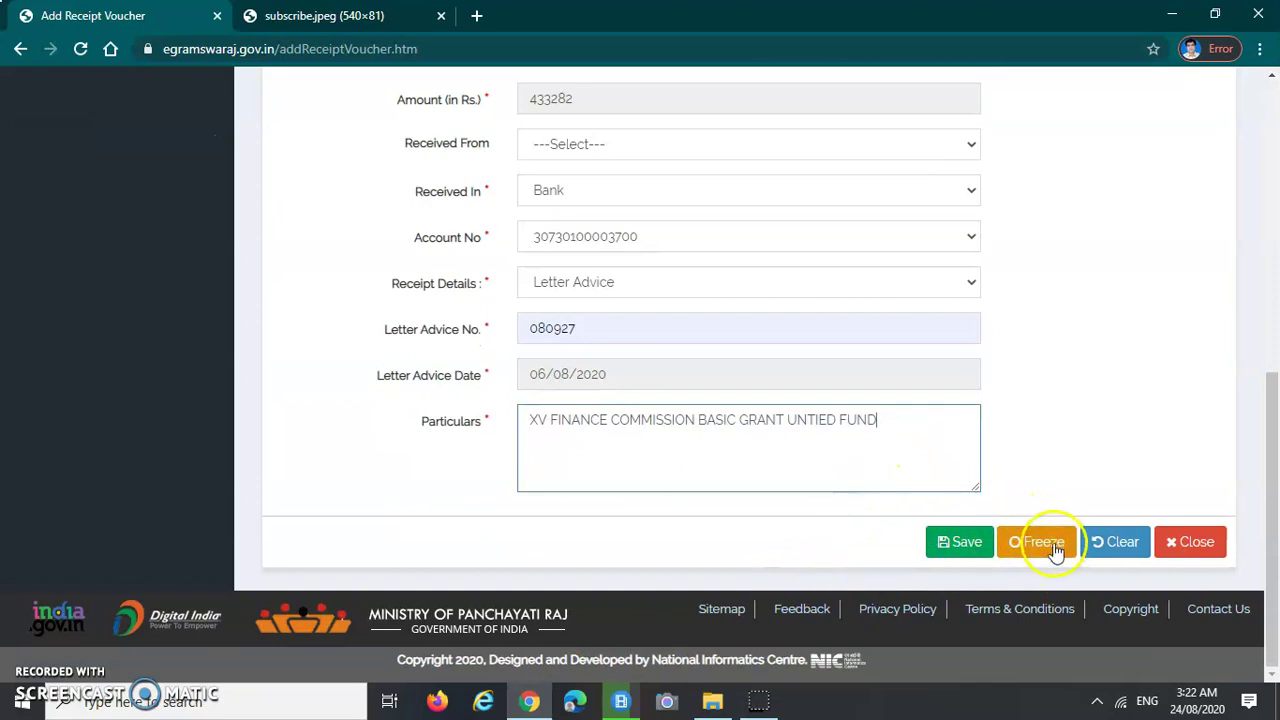
pyautogui.click(1038, 545)
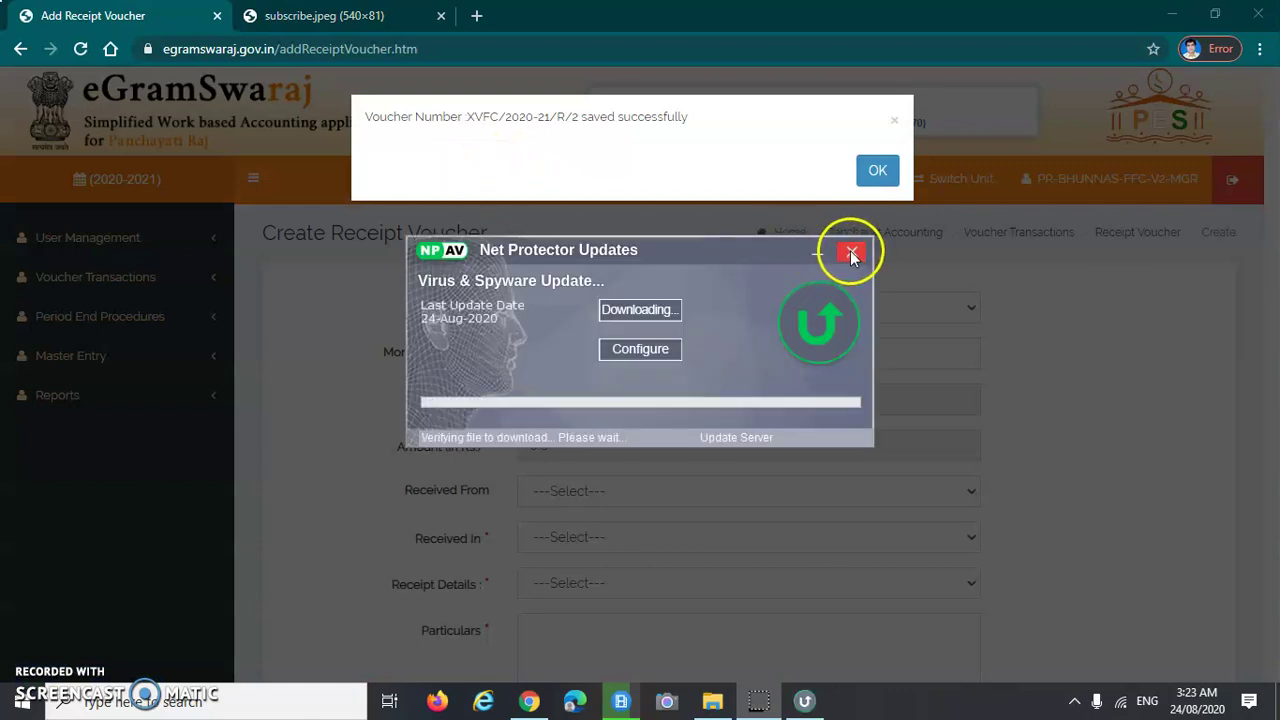
# - Close the Net Protector Updates window and read the voucher number in the portal's message
pyautogui.click(850, 251)
pyautogui.moveTo(365, 114); pyautogui.dragTo(710, 124)
pyautogui.click(710, 126)
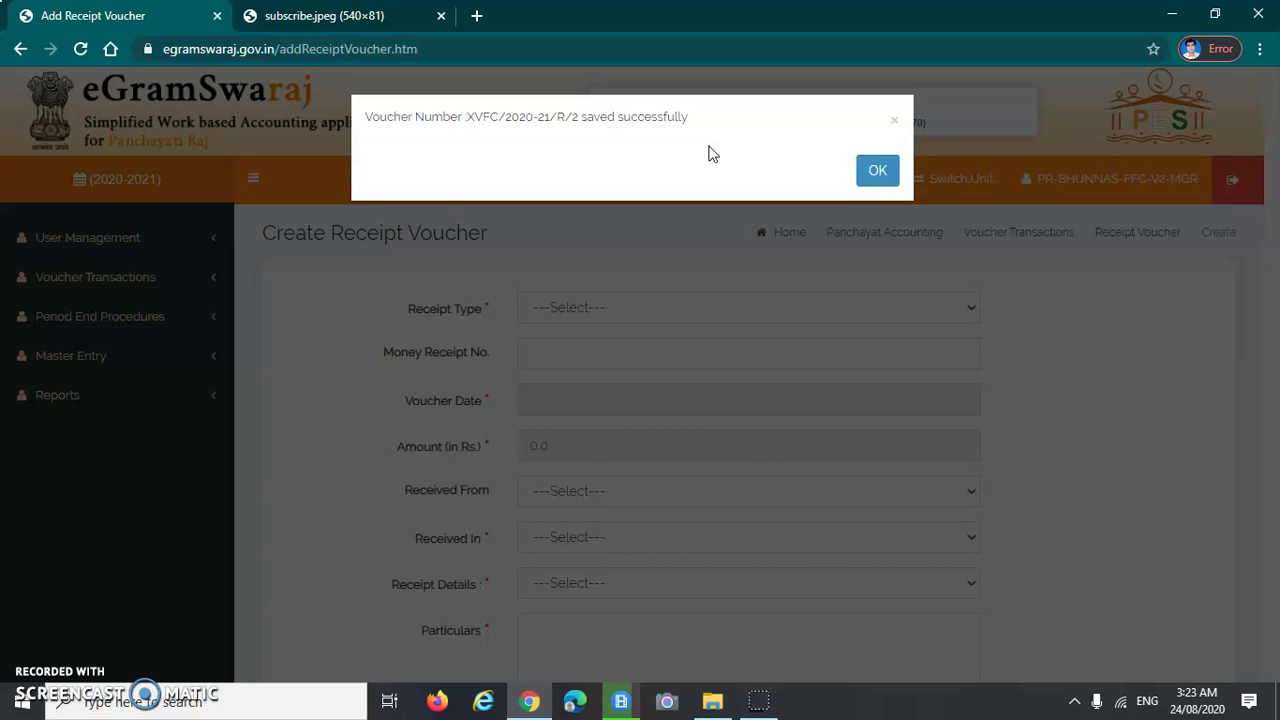
# - Acknowledge the voucher number message and return to the portal's home page
pyautogui.click(877, 170)
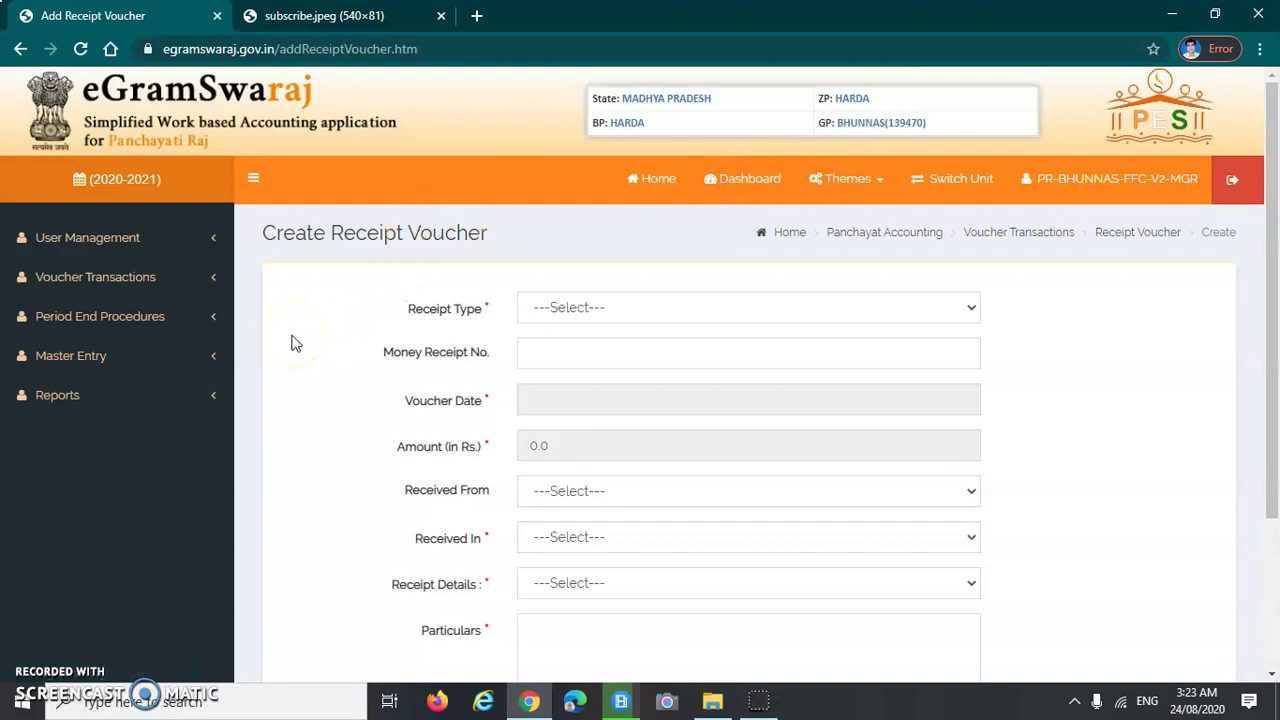
pyautogui.click(652, 181)
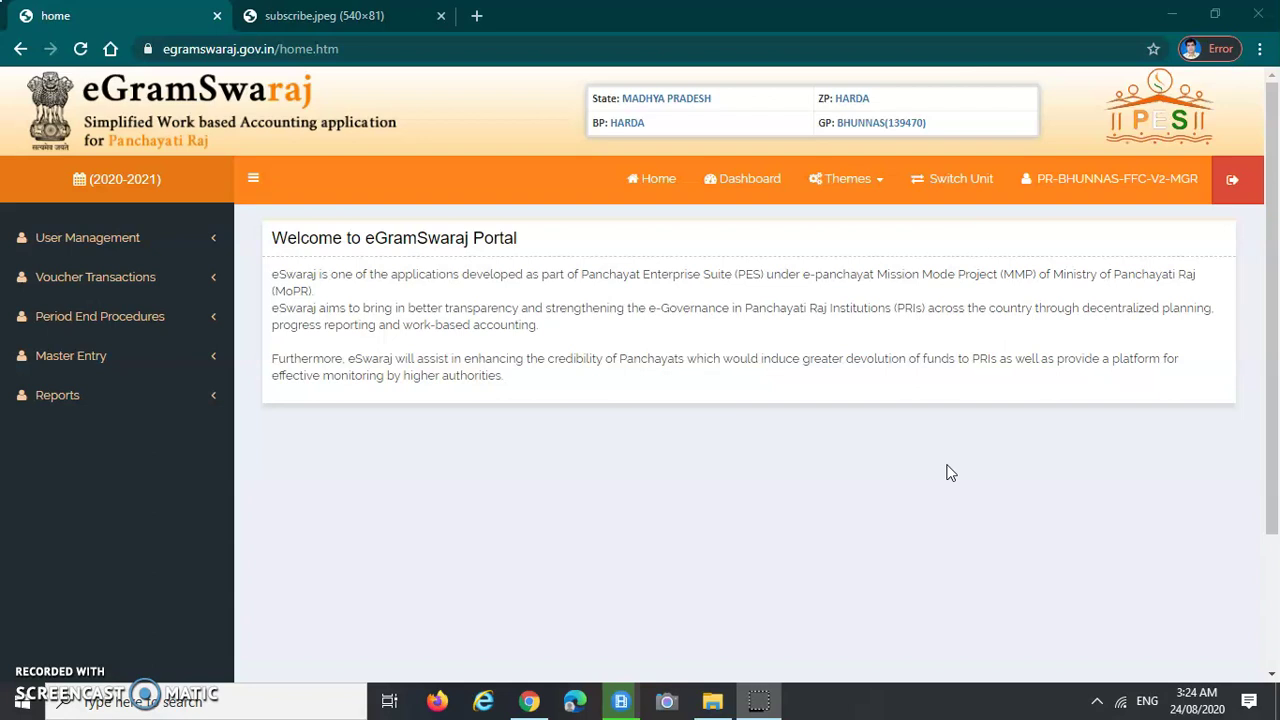
pyautogui.click(412, 16)
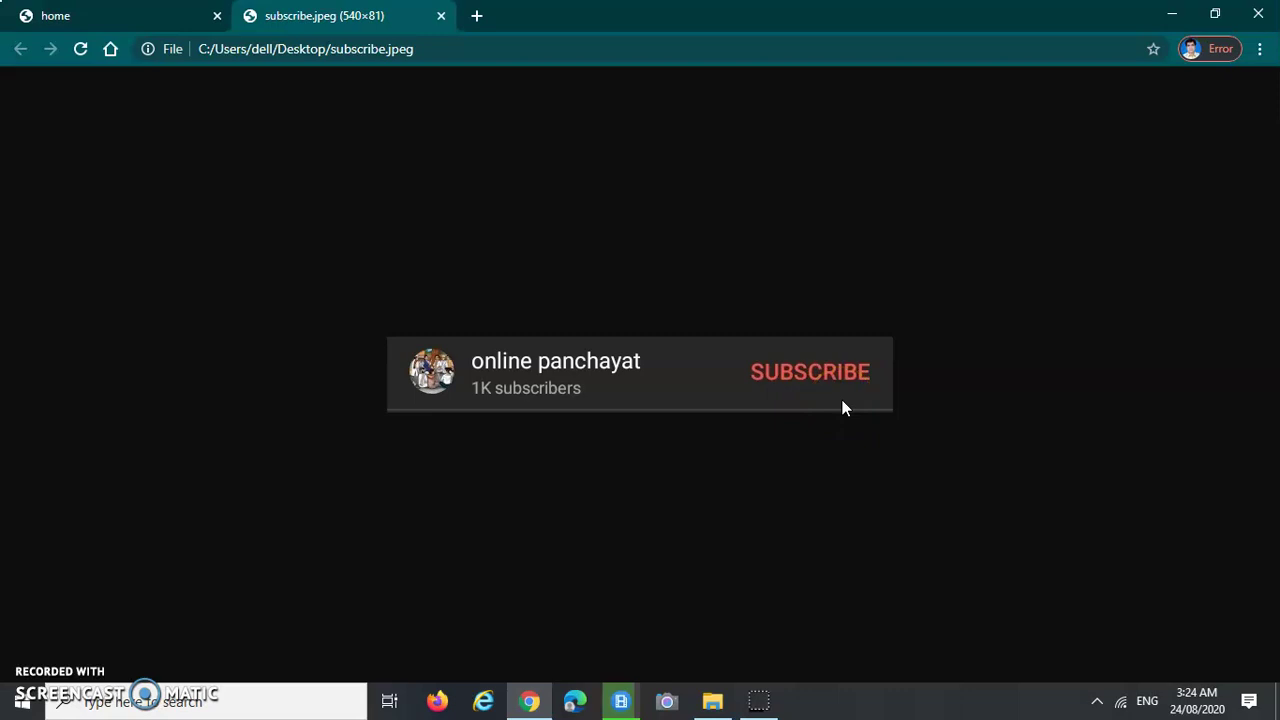
pyautogui.click(148, 20)
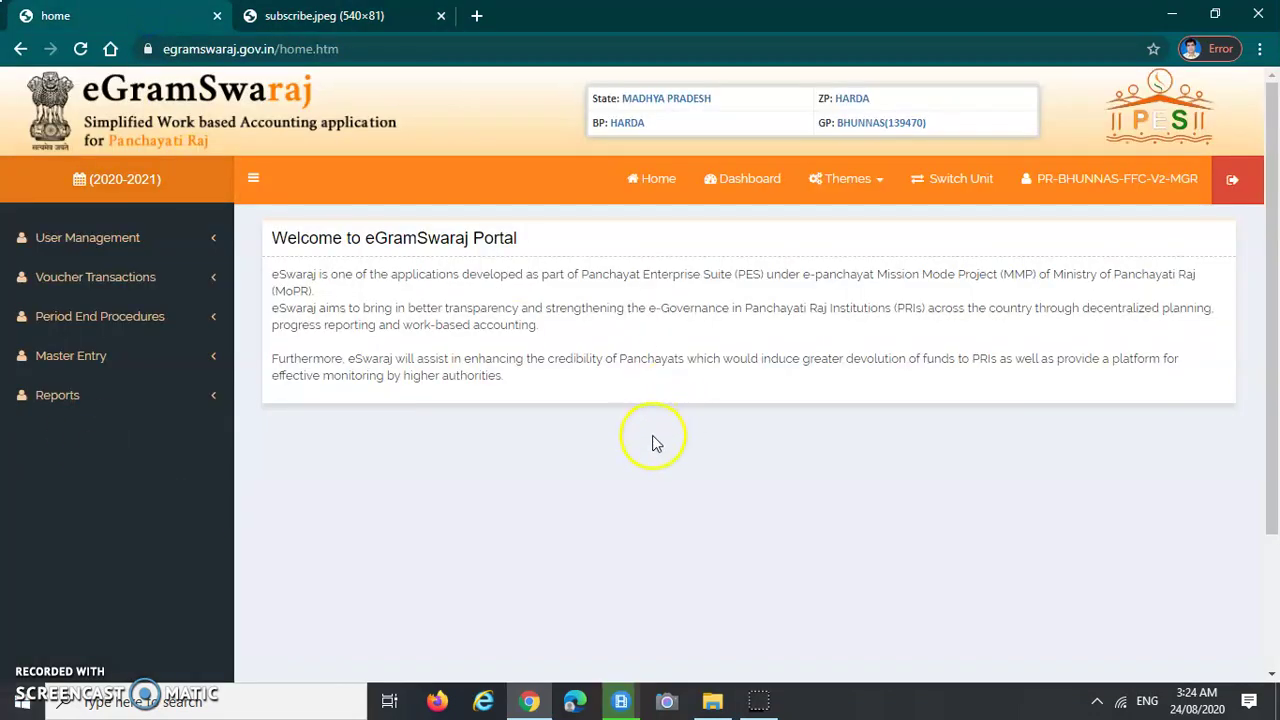